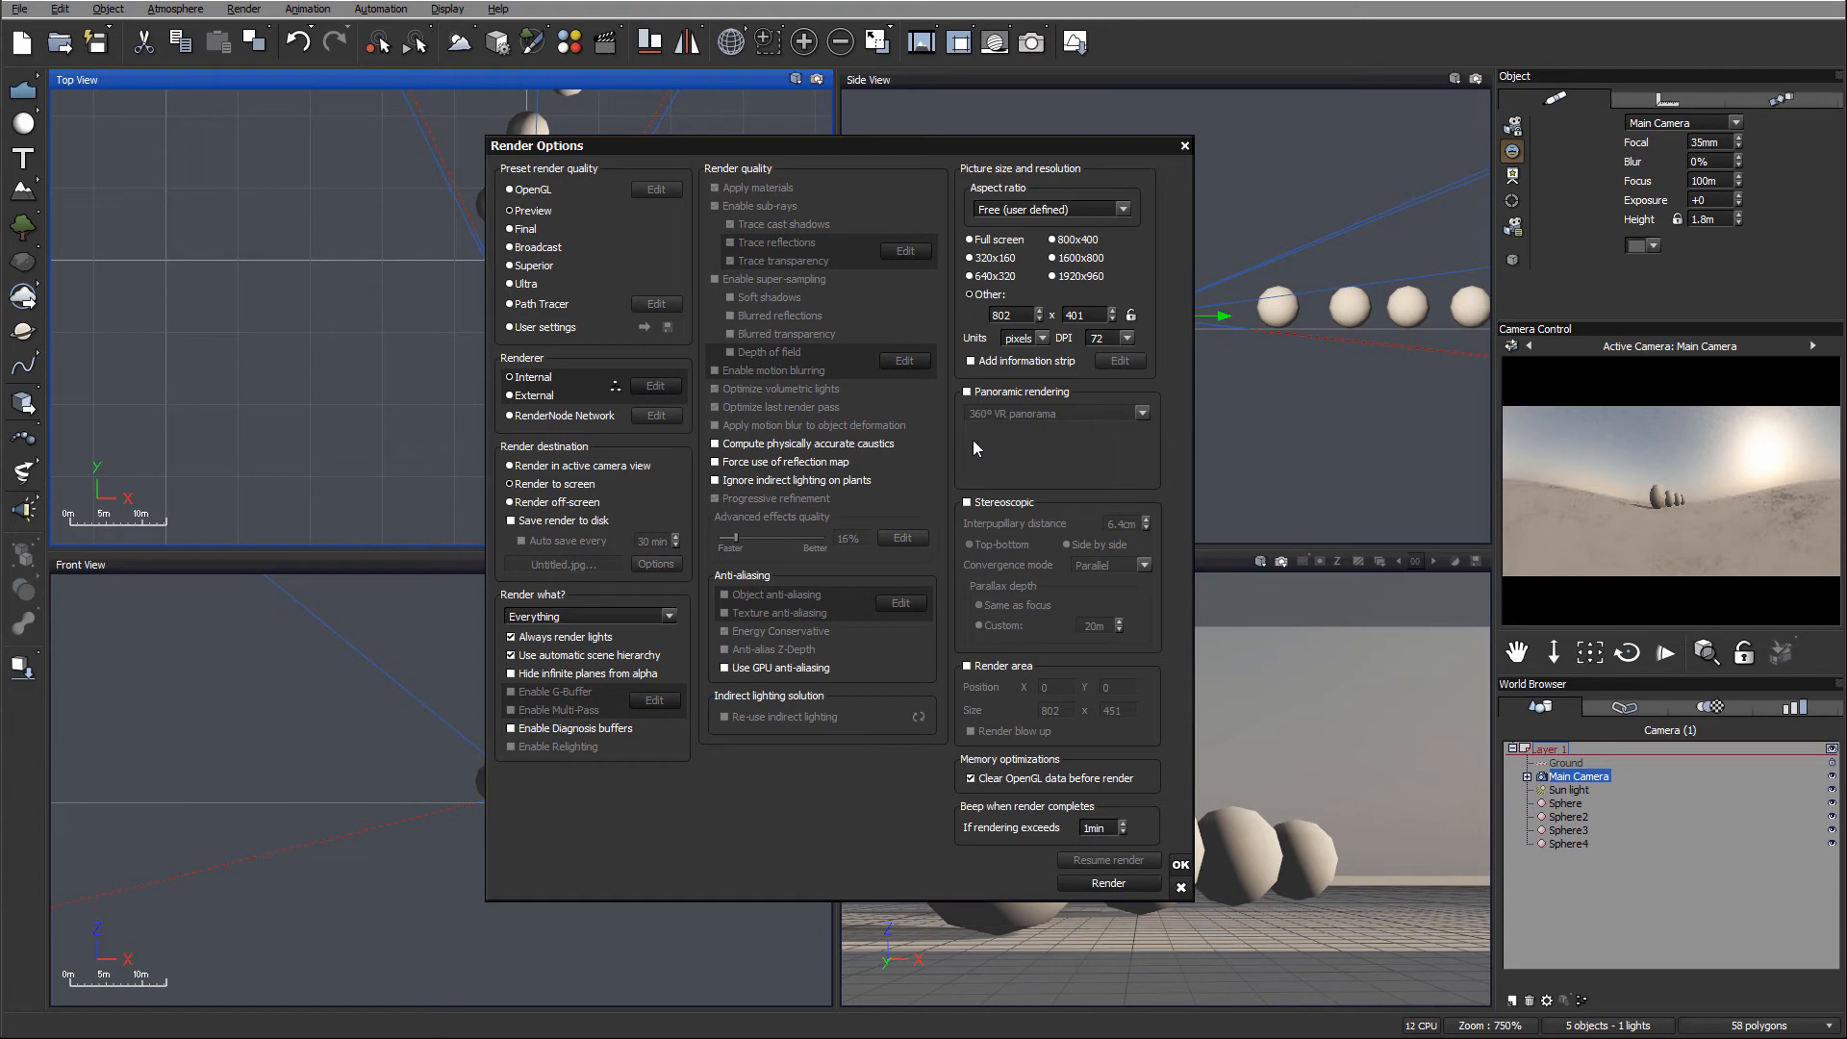
- Enable panoramic rendering, accept leveling the camera, and set the panorama type to Custom
{"action": "left_click", "coordinate": [972, 392]}
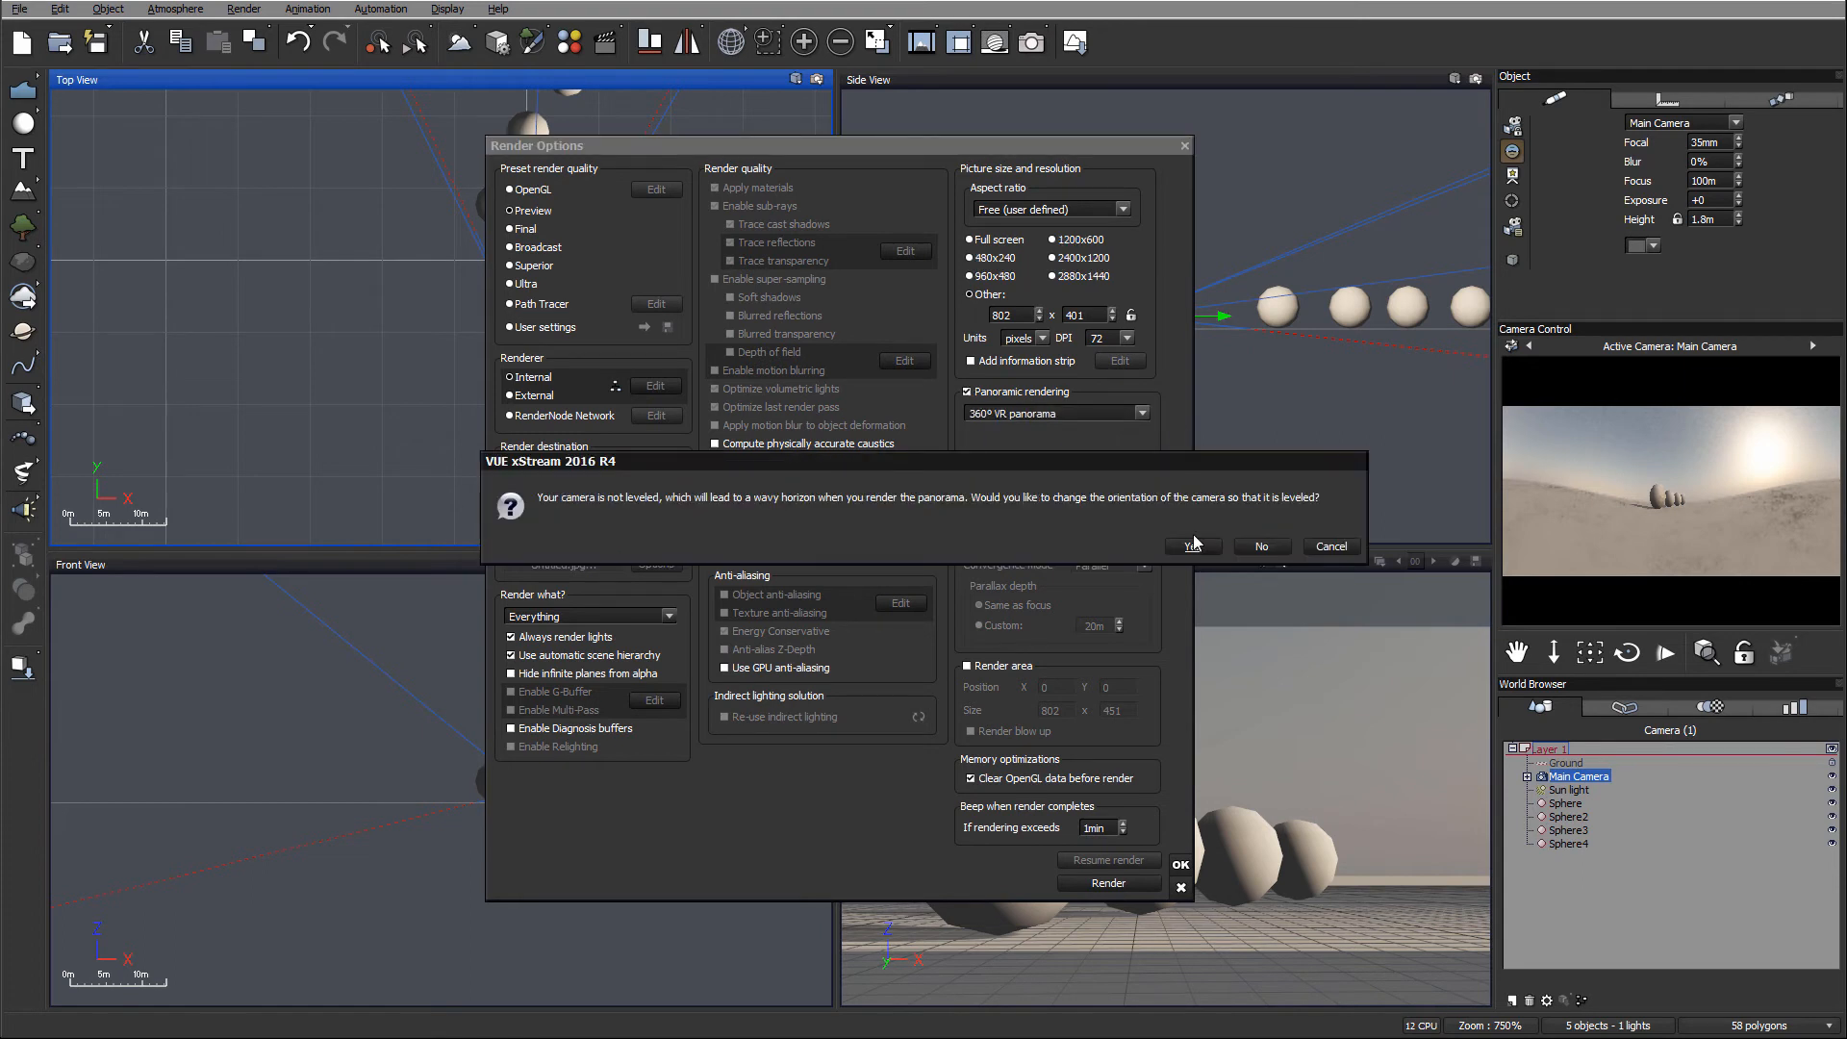
{"action": "left_click", "coordinate": [1198, 545]}
{"action": "left_click", "coordinate": [1145, 414]}
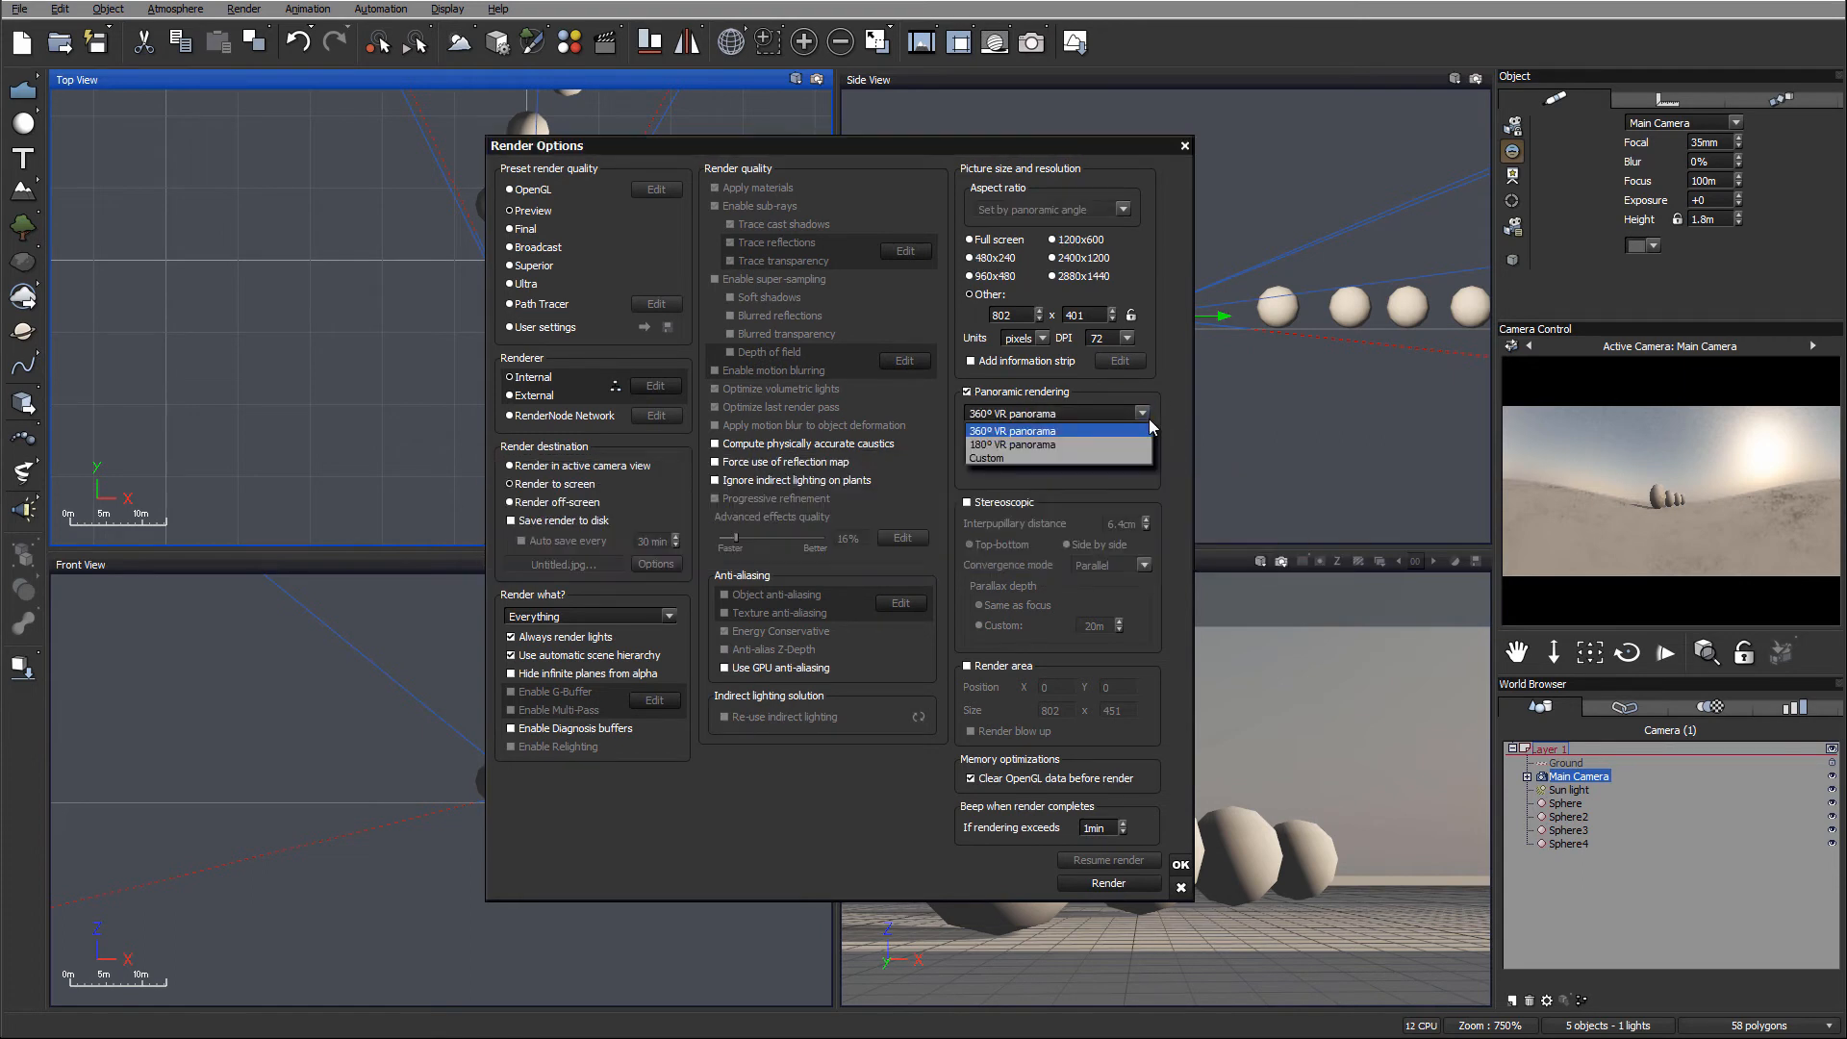
{"action": "left_click", "coordinate": [1076, 459]}
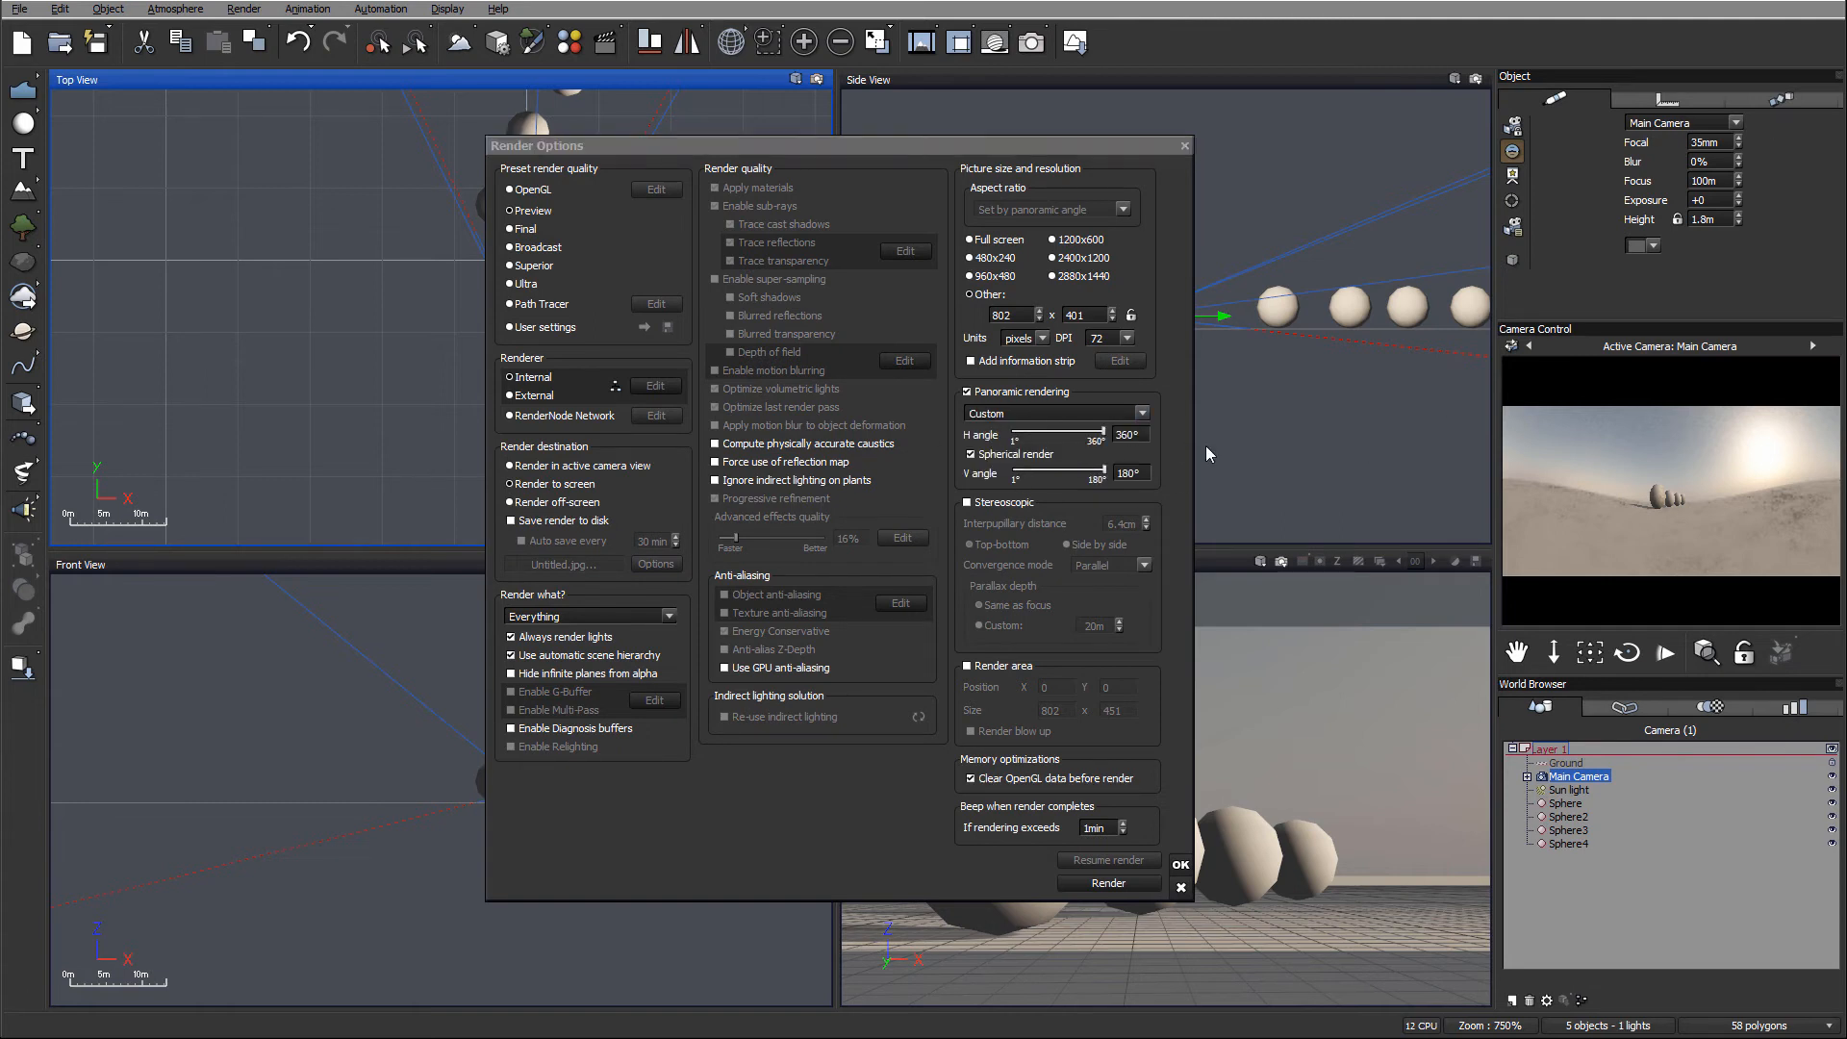
- Turn panoramic rendering off in the render options
{"action": "left_click", "coordinate": [1041, 412]}
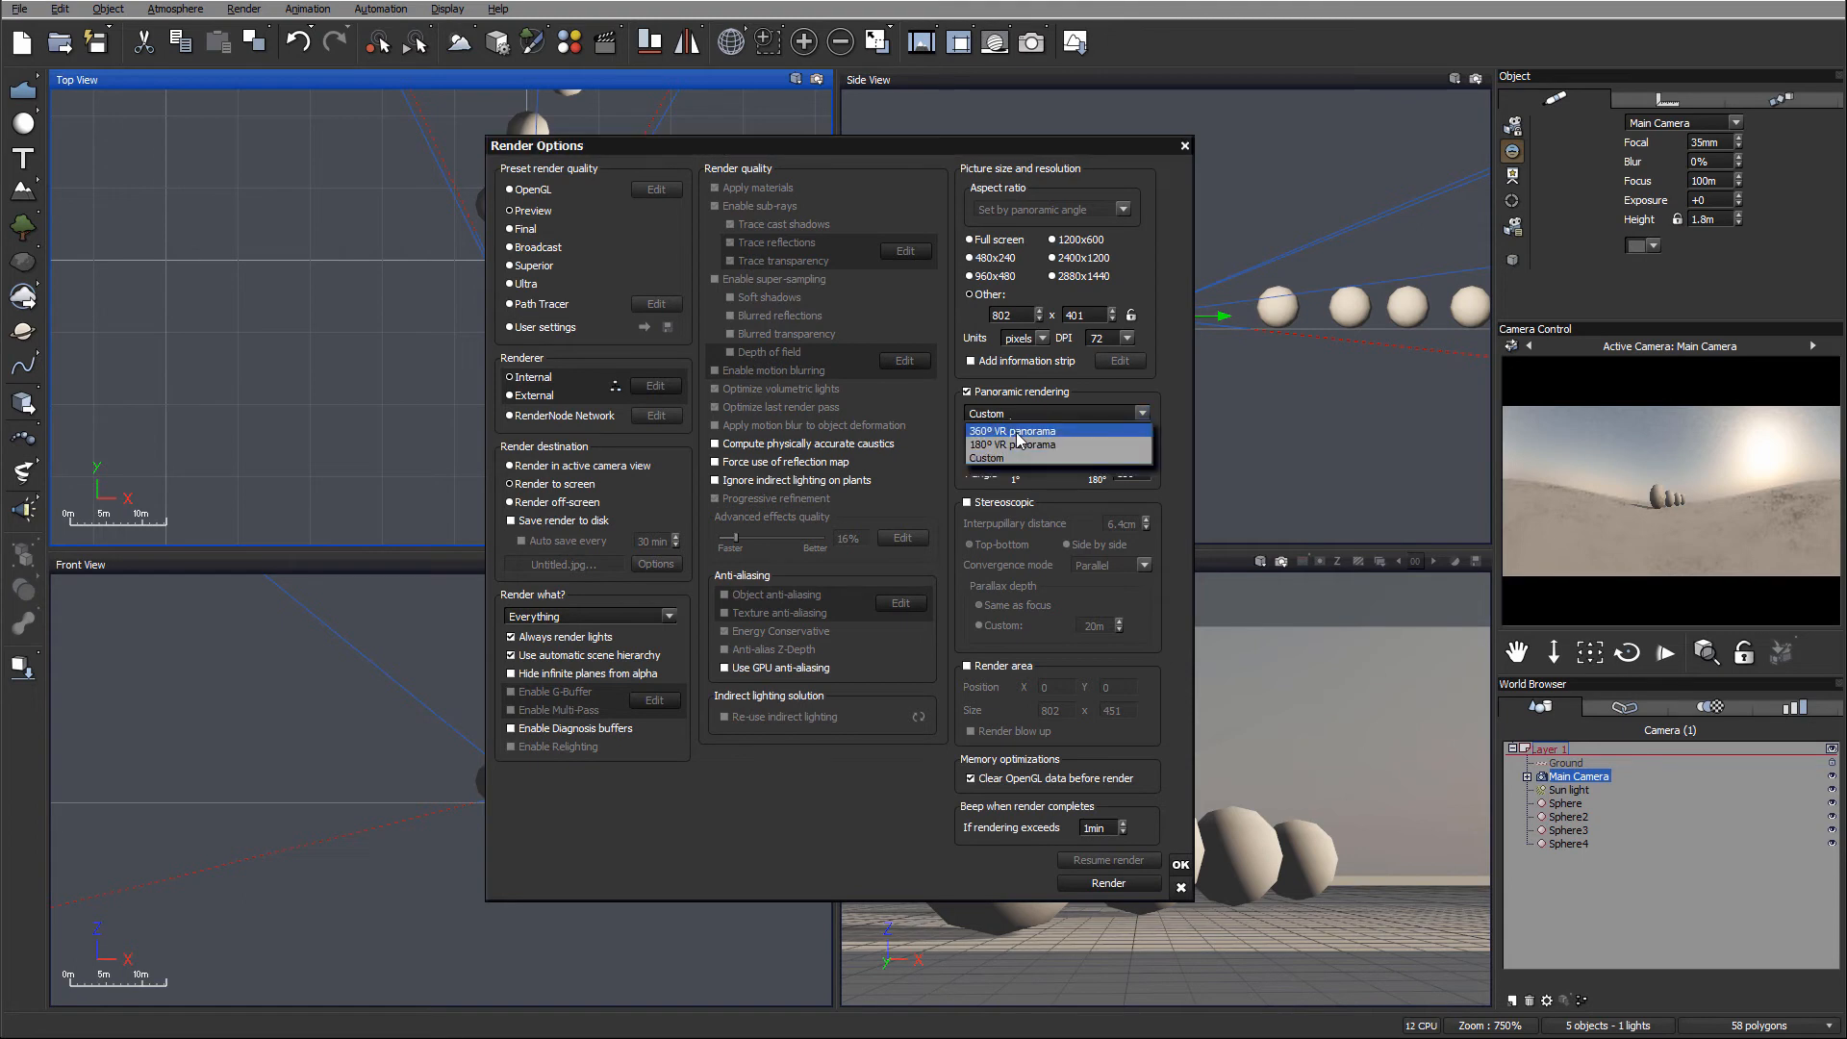
{"action": "left_click", "coordinate": [1001, 395]}
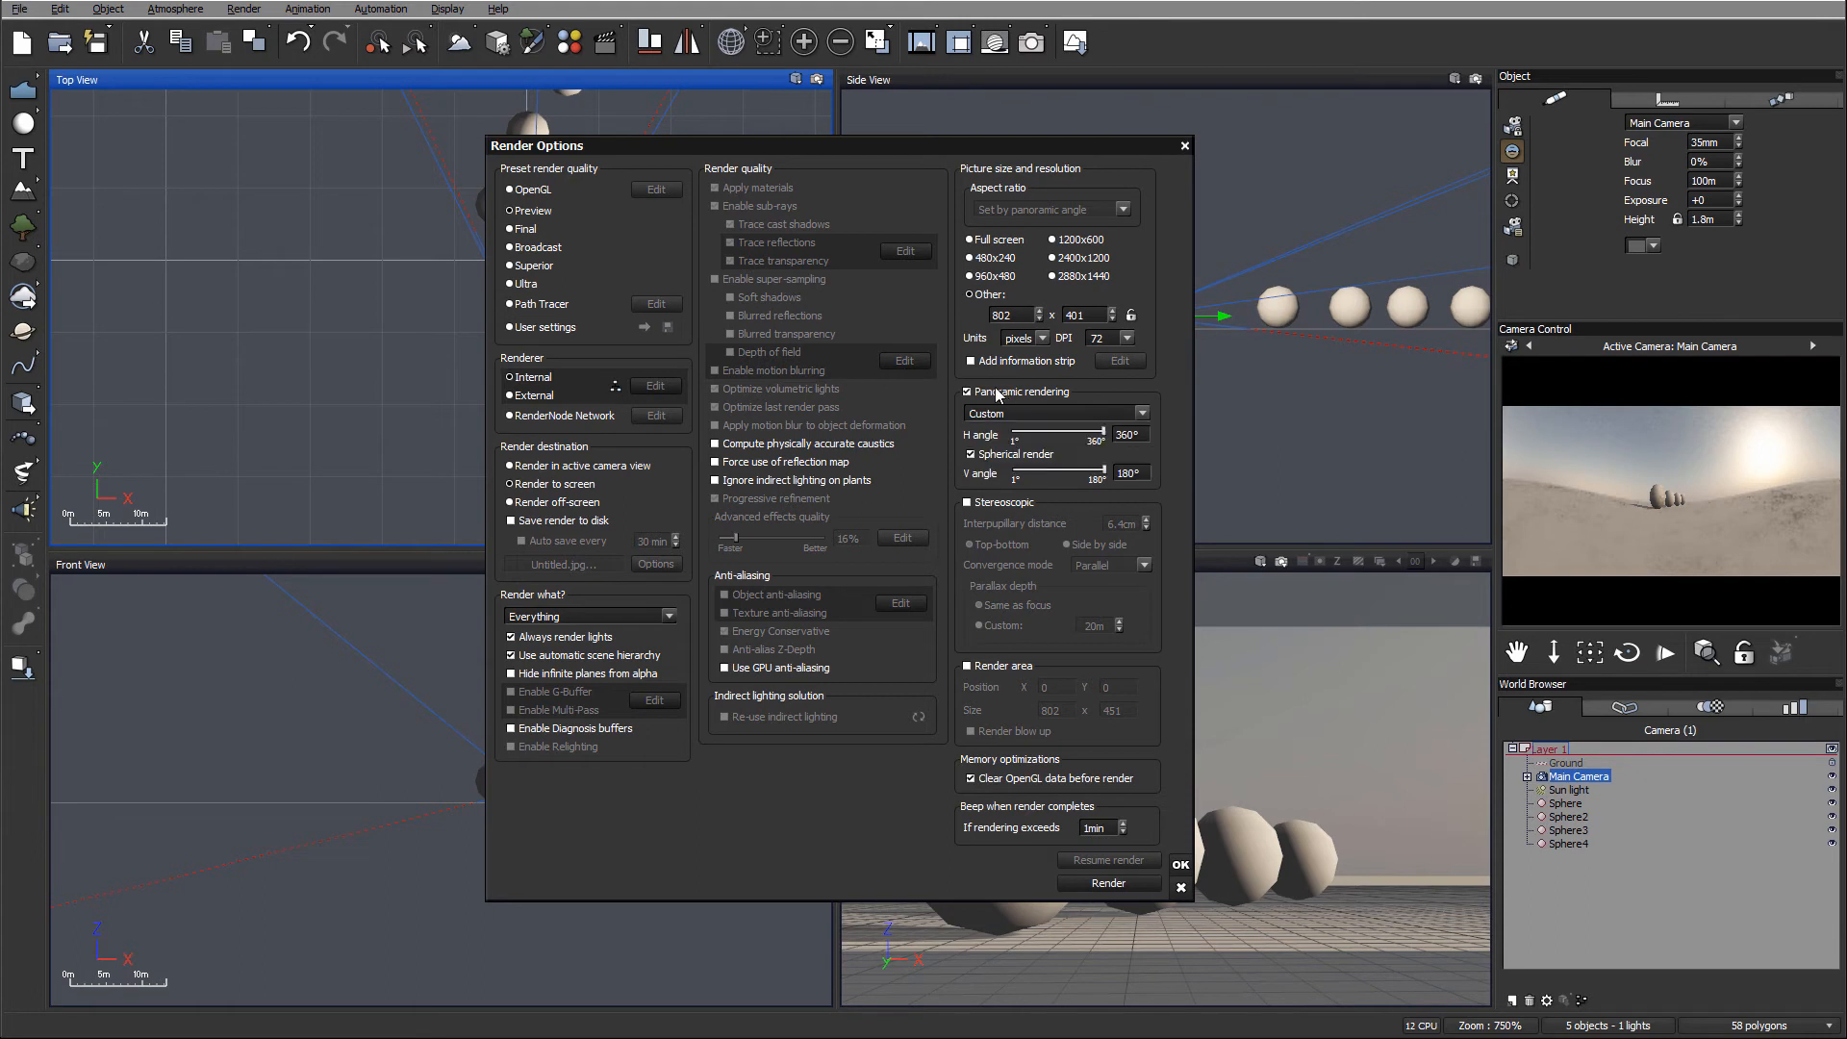
{"action": "left_click", "coordinate": [961, 391]}
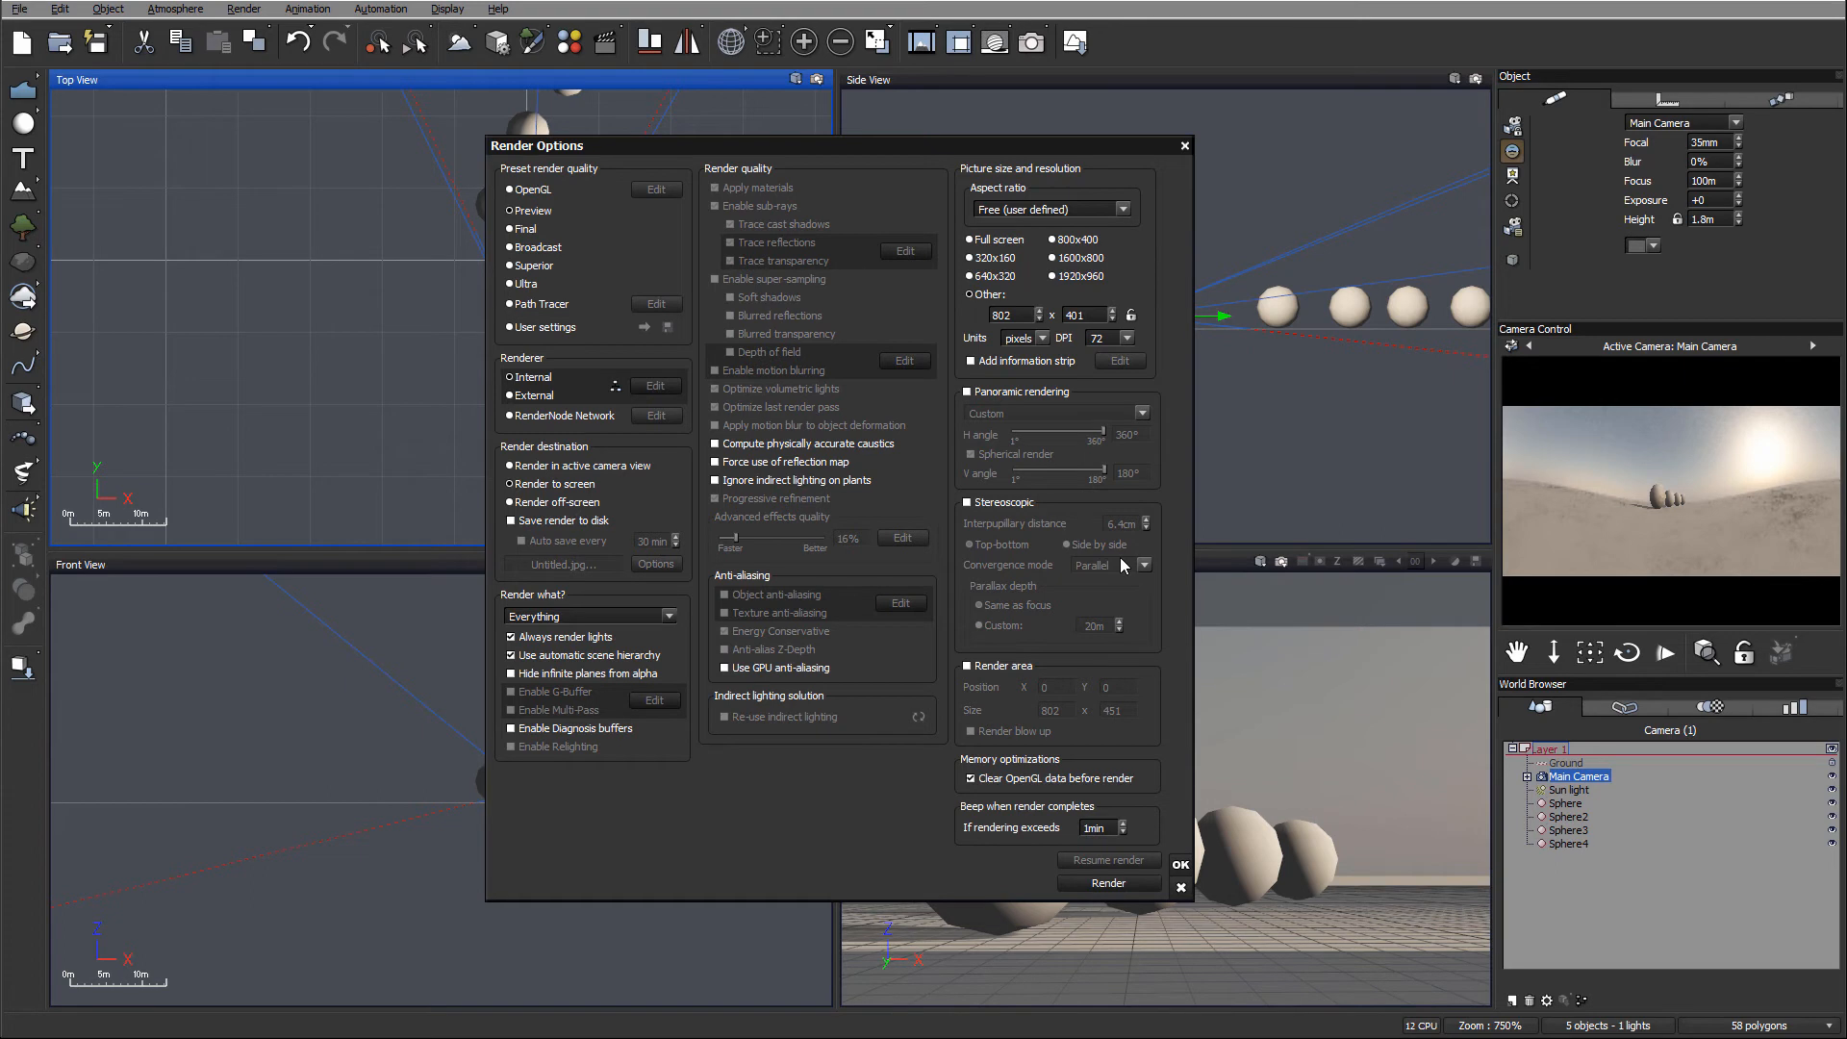
- Enable stereoscopic rendering and accept the render options
{"action": "left_click", "coordinate": [978, 502]}
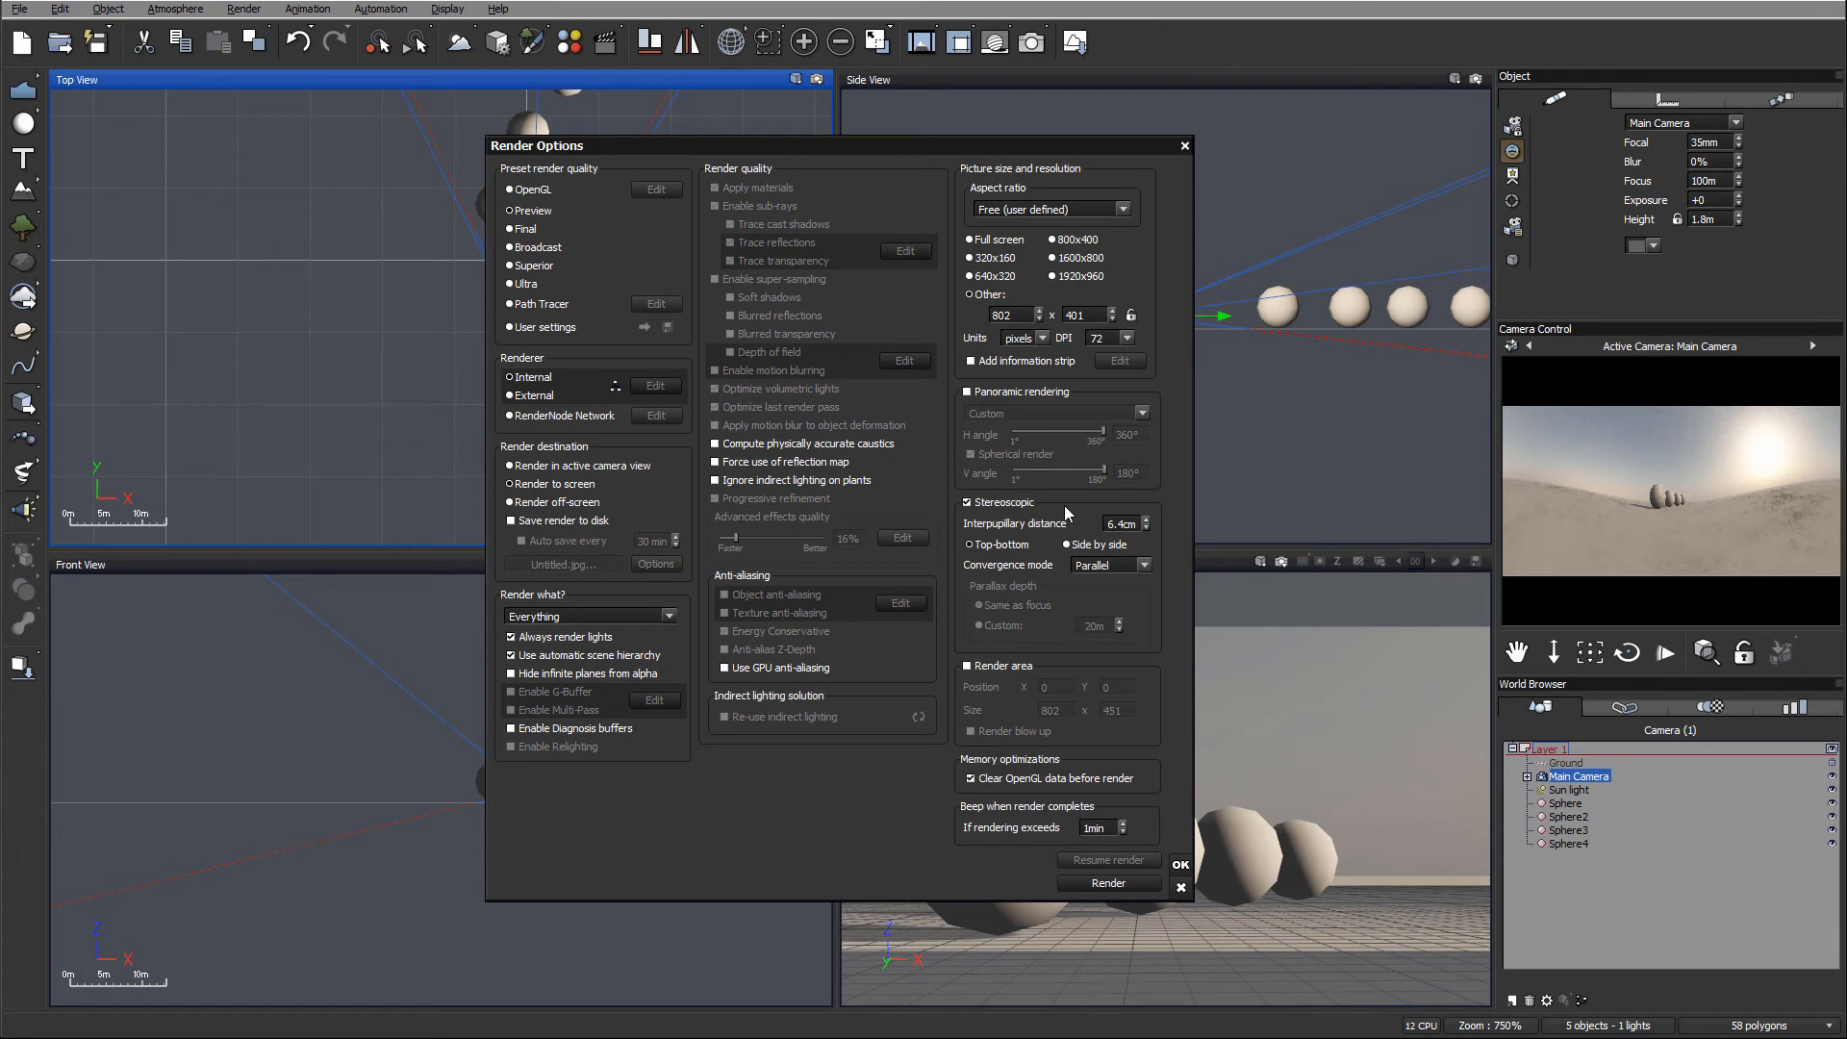
{"action": "left_click_drag", "start_coordinate": [1061, 146], "coordinate": [1543, 151]}
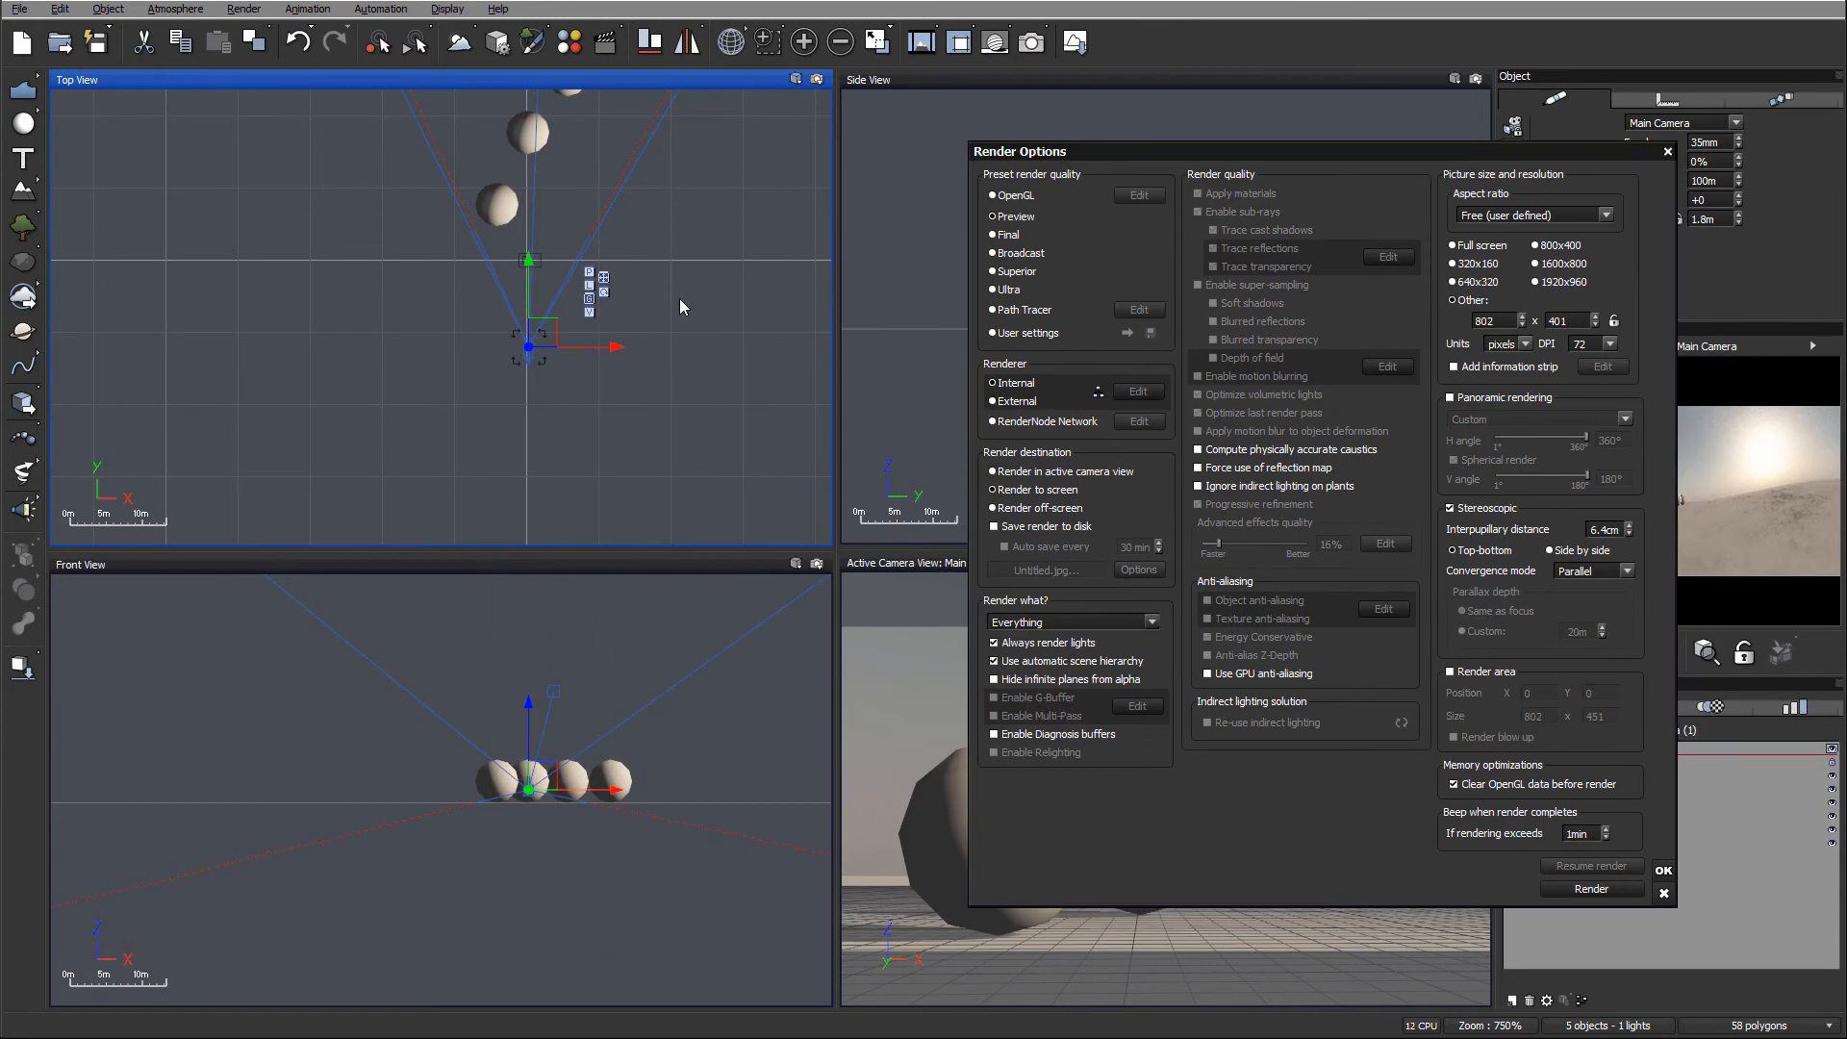
{"action": "left_click_drag", "start_coordinate": [1149, 157], "coordinate": [866, 135]}
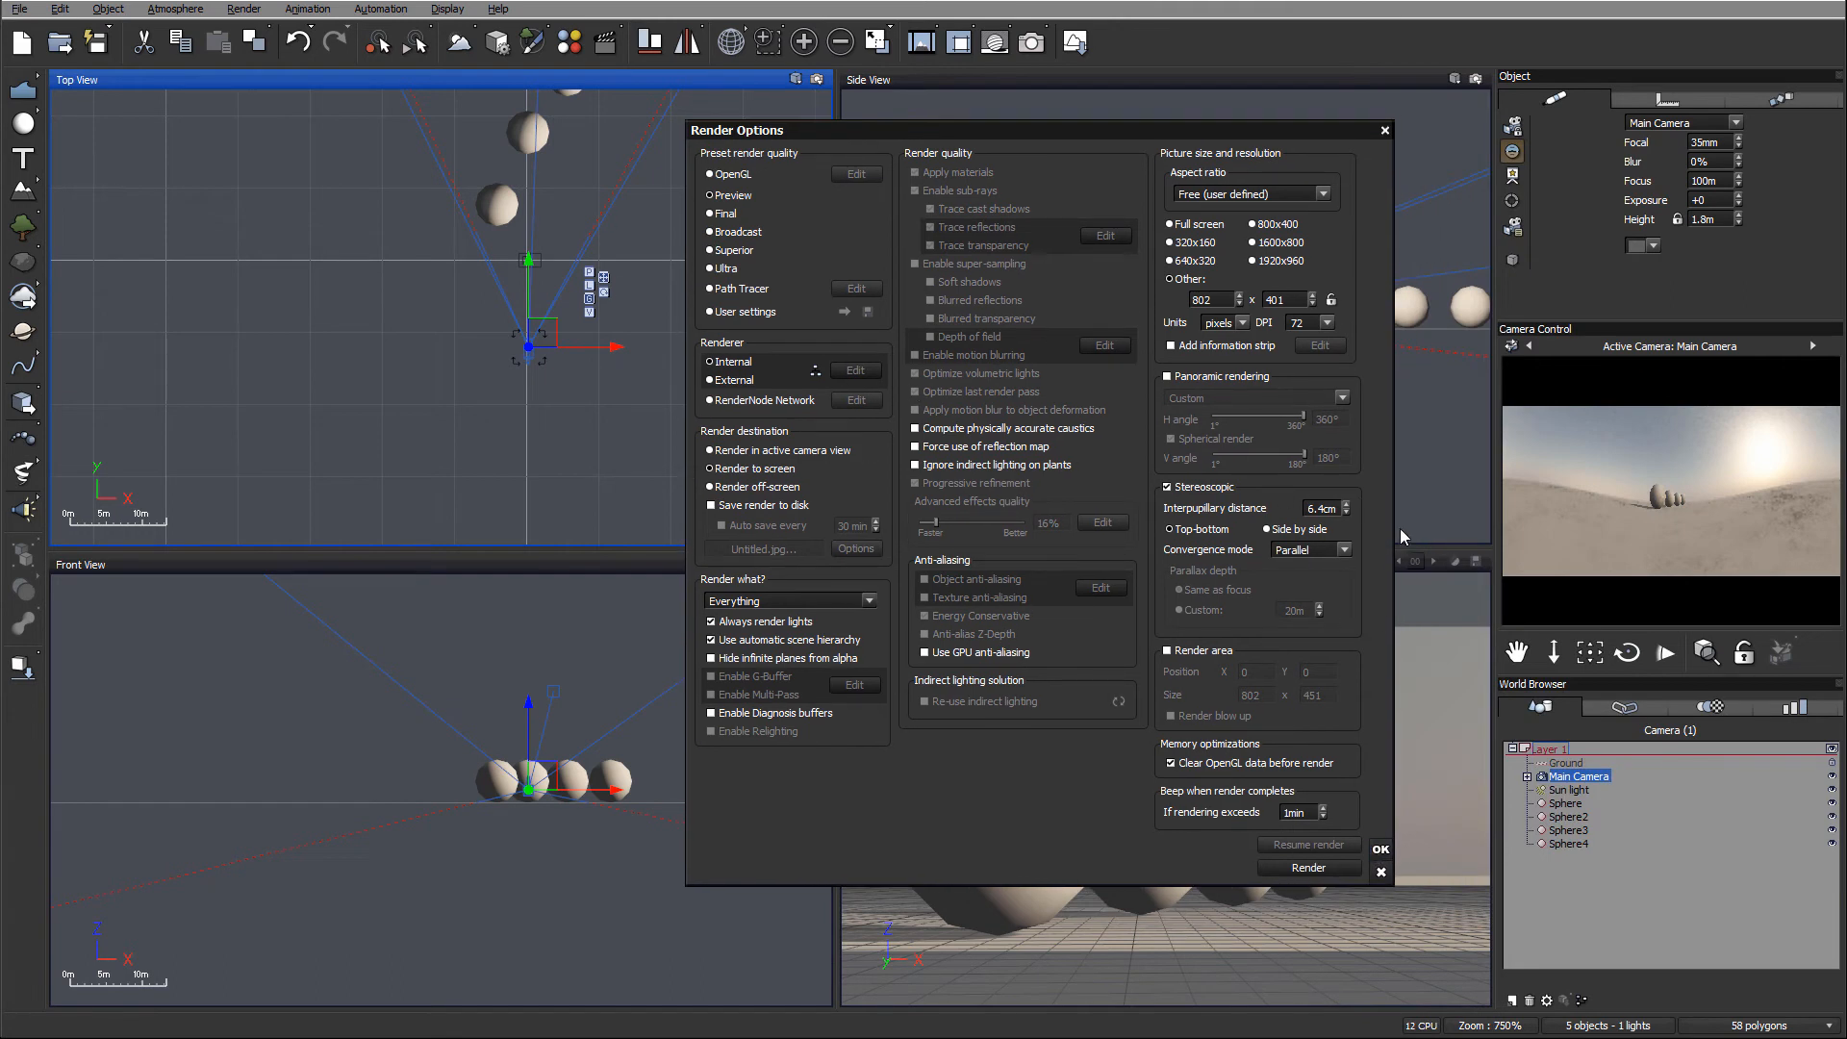
{"action": "left_click", "coordinate": [1381, 848]}
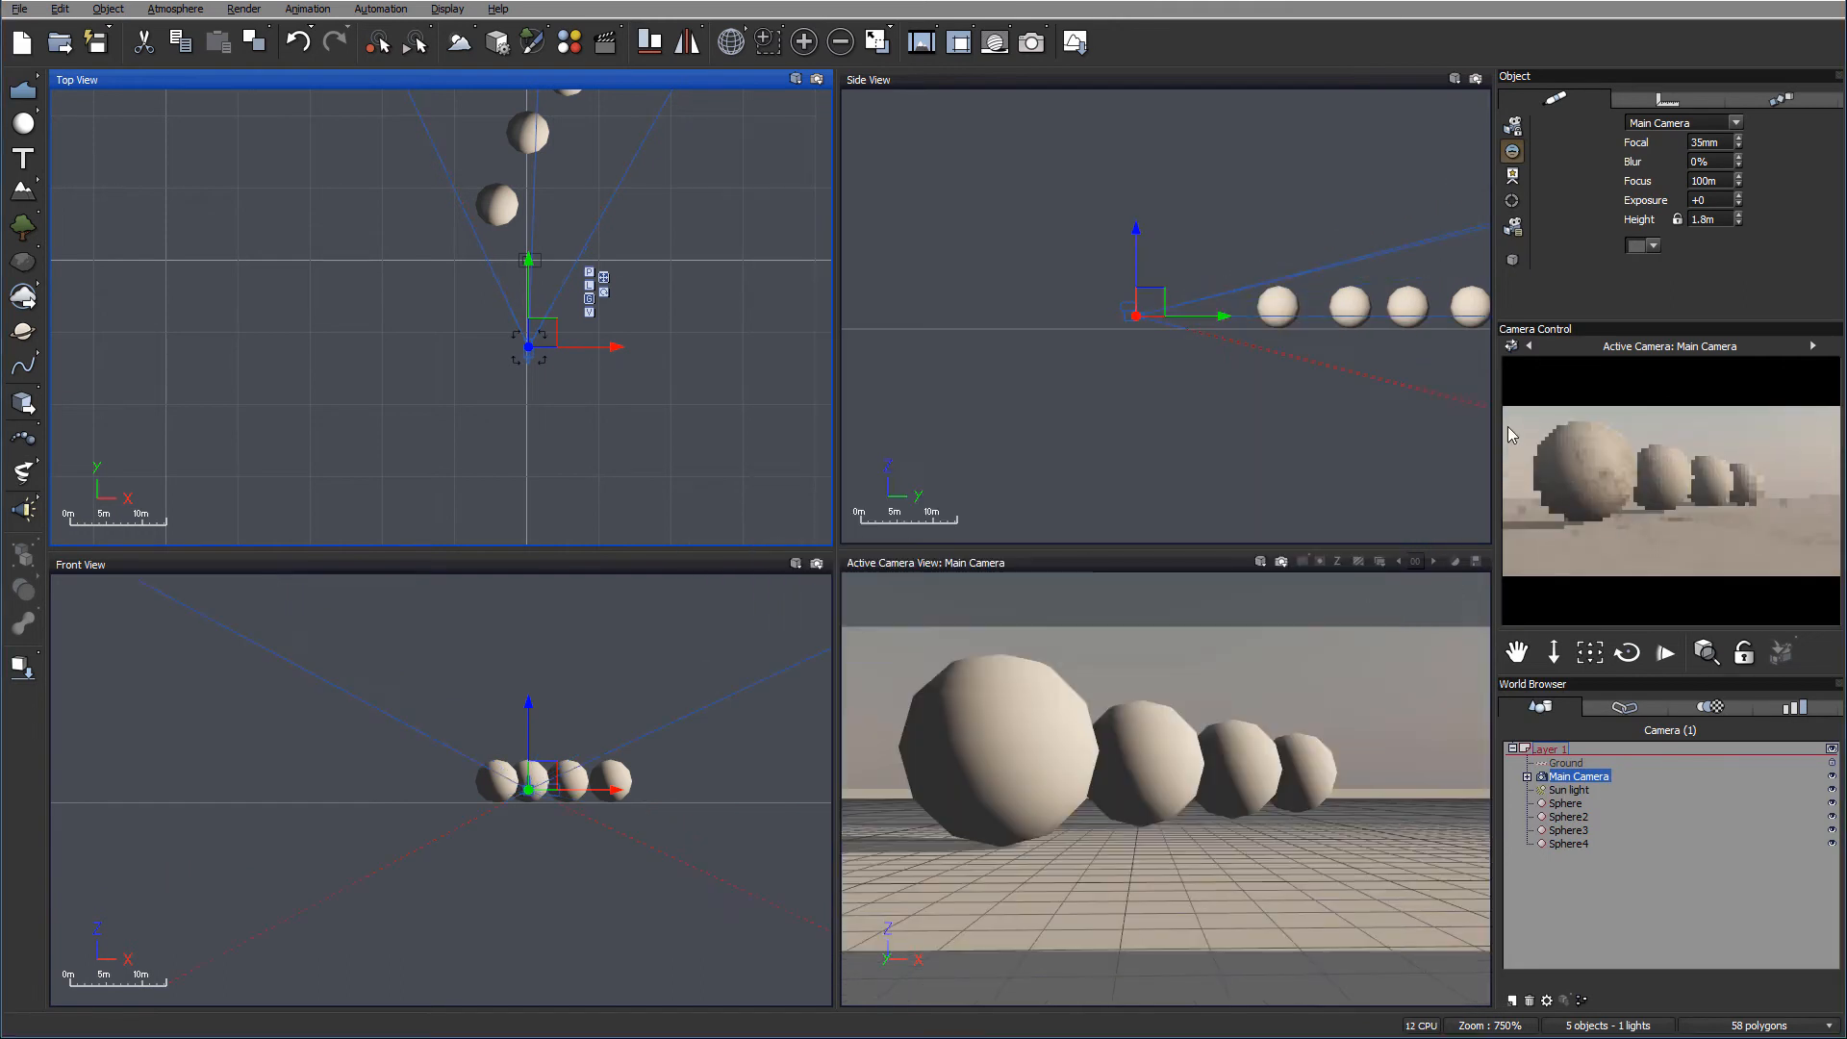
- Render the four spheres as a top-bottom stereo pair, accept the post-render options, and close the render display
{"action": "left_click", "coordinate": [1032, 42]}
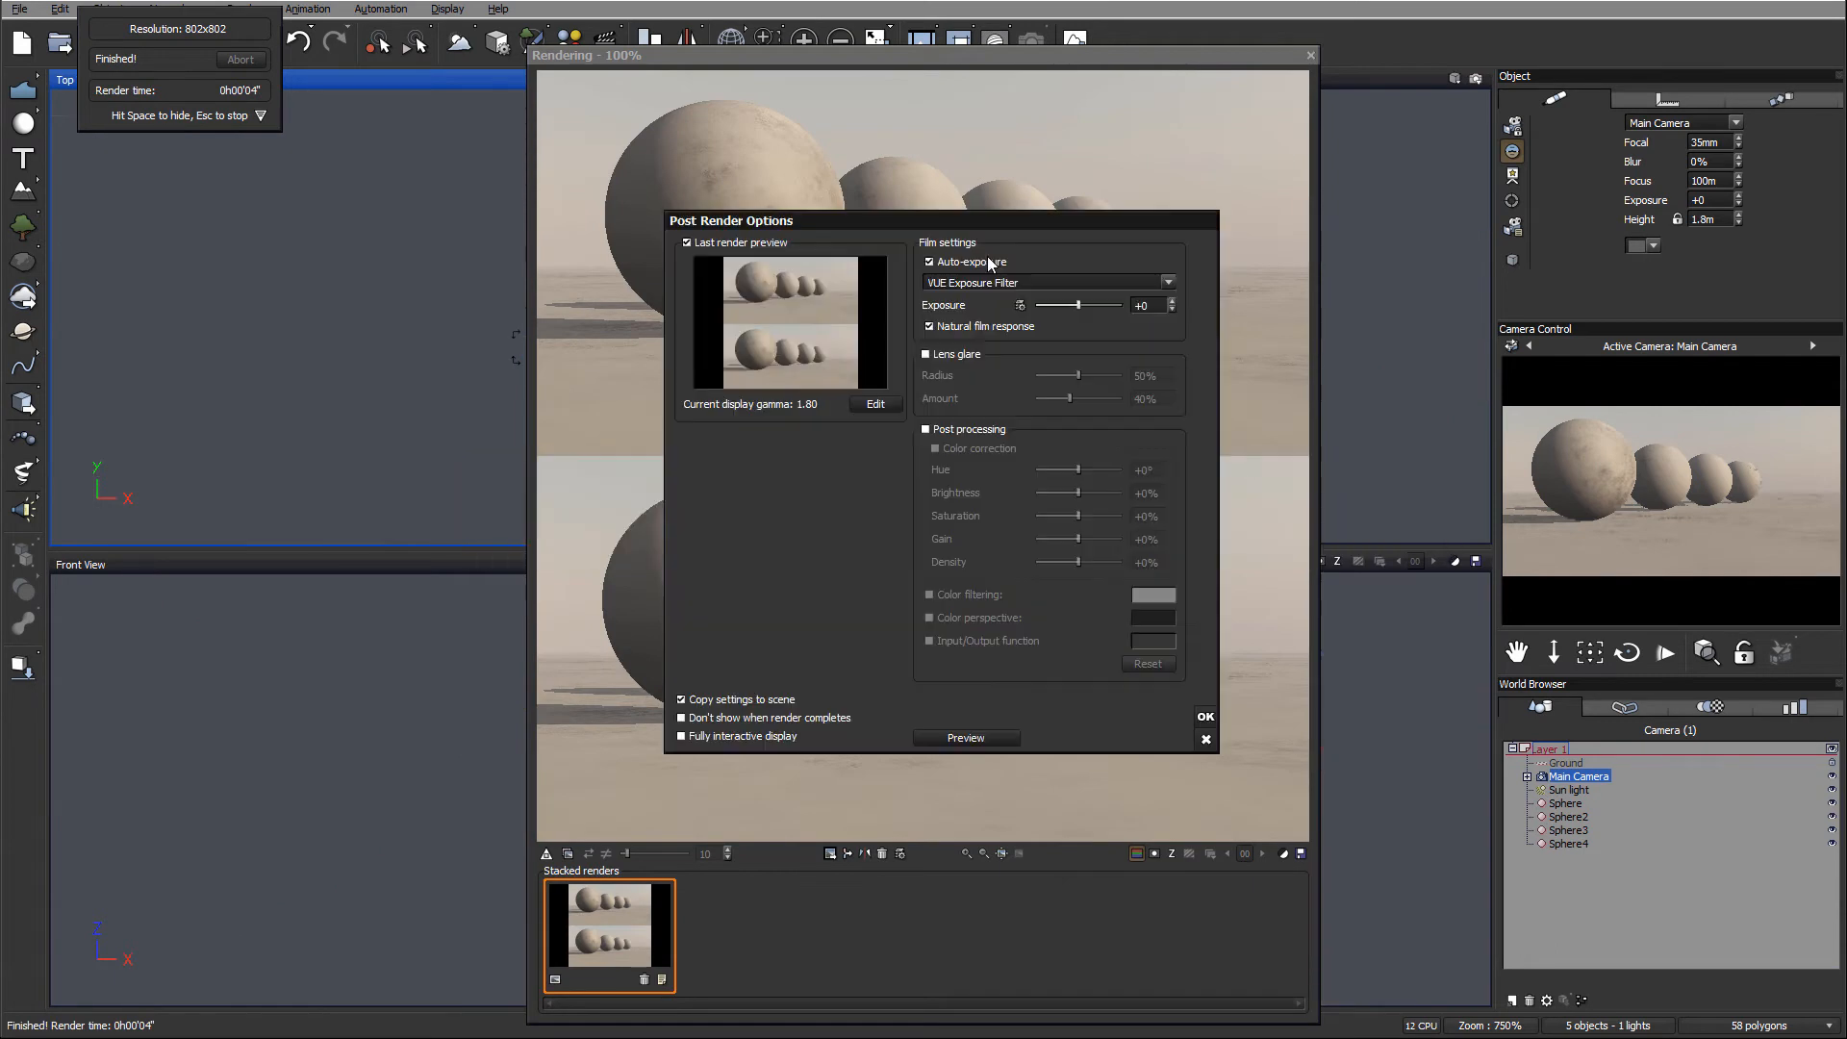
{"action": "left_click", "coordinate": [1202, 718]}
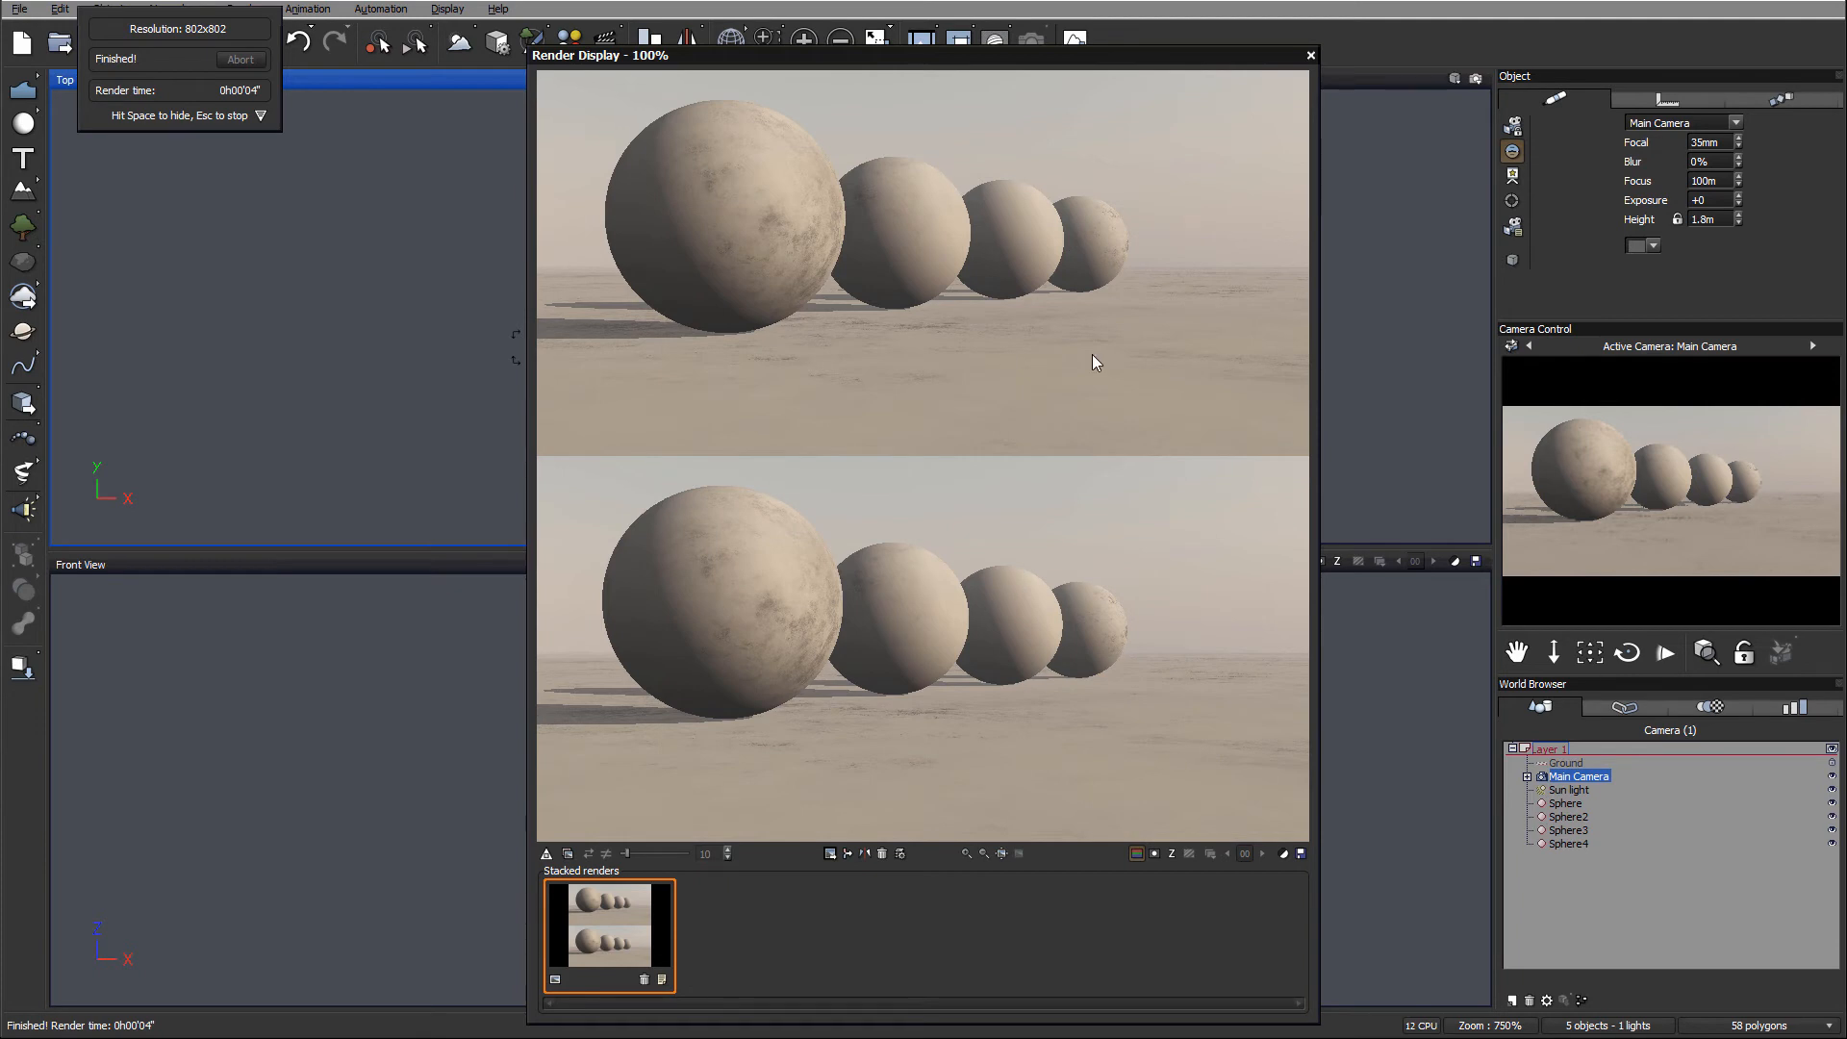
{"action": "left_click", "coordinate": [1310, 55]}
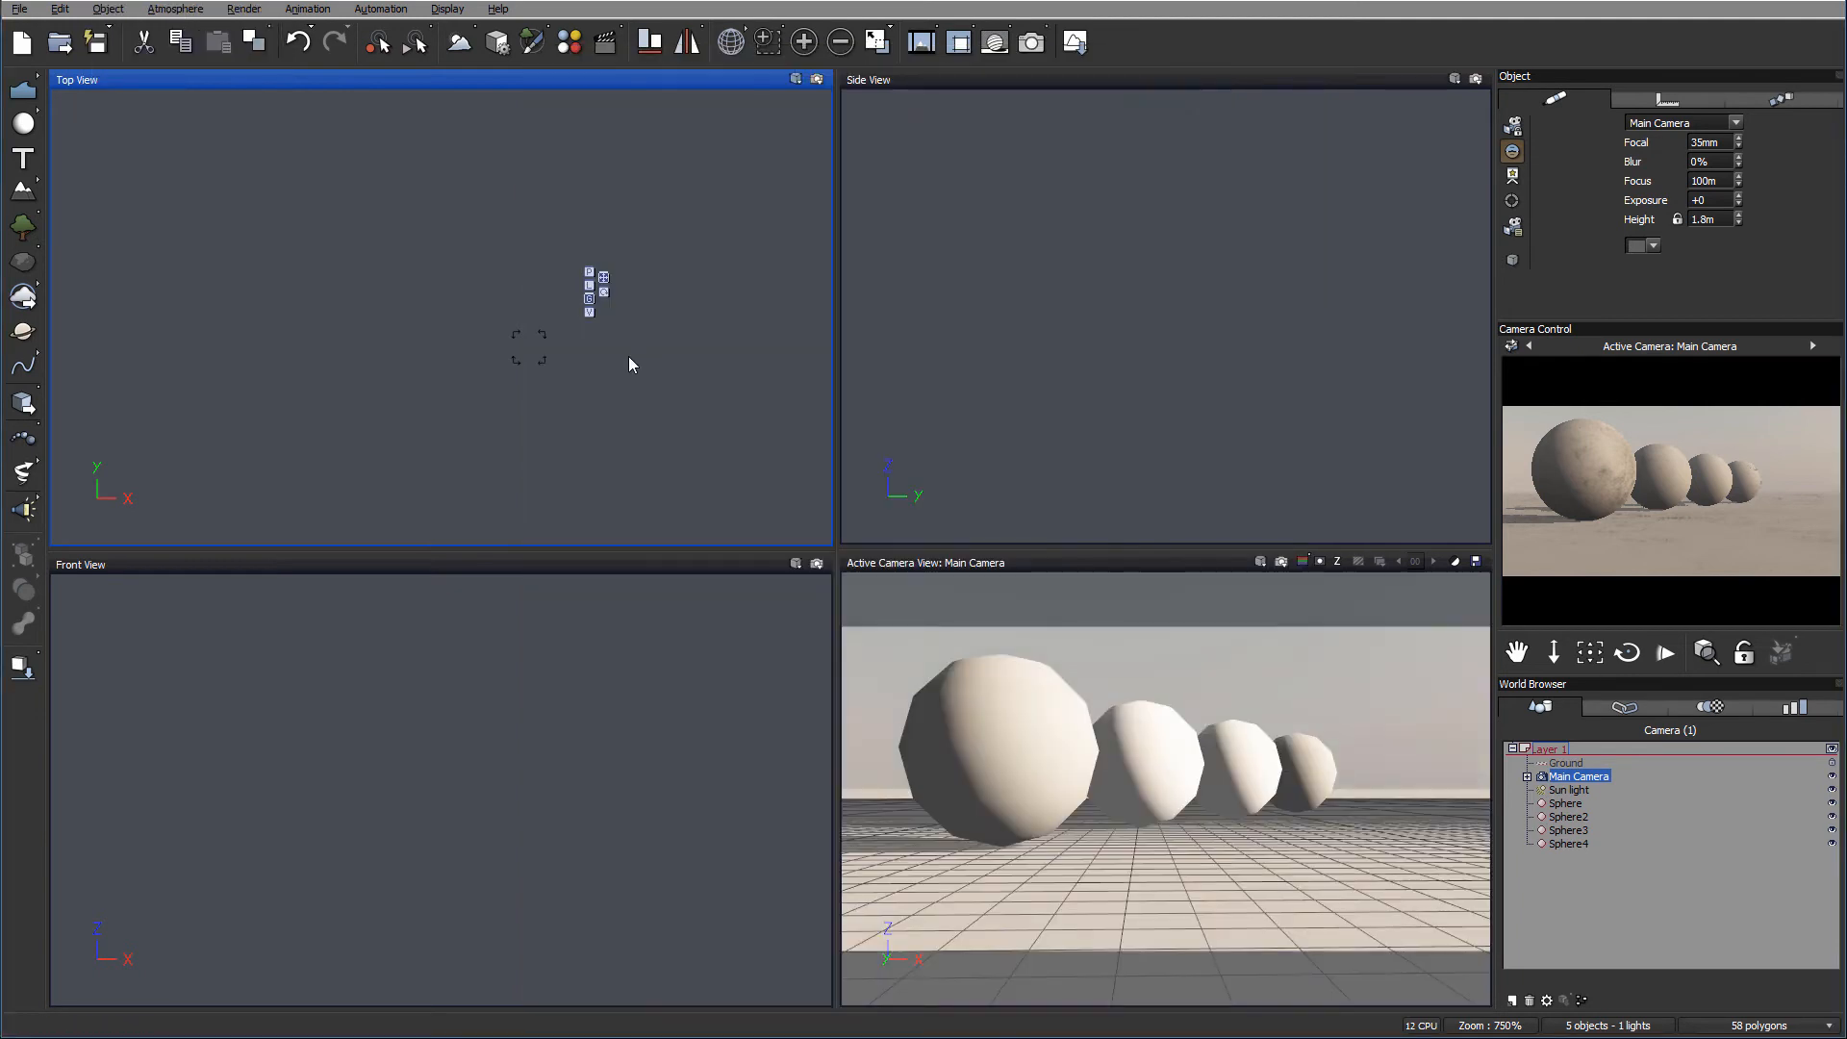
- Add a cube to the scene and position it just in front of the main camera, before the spheres
{"action": "double_click", "coordinate": [1586, 778]}
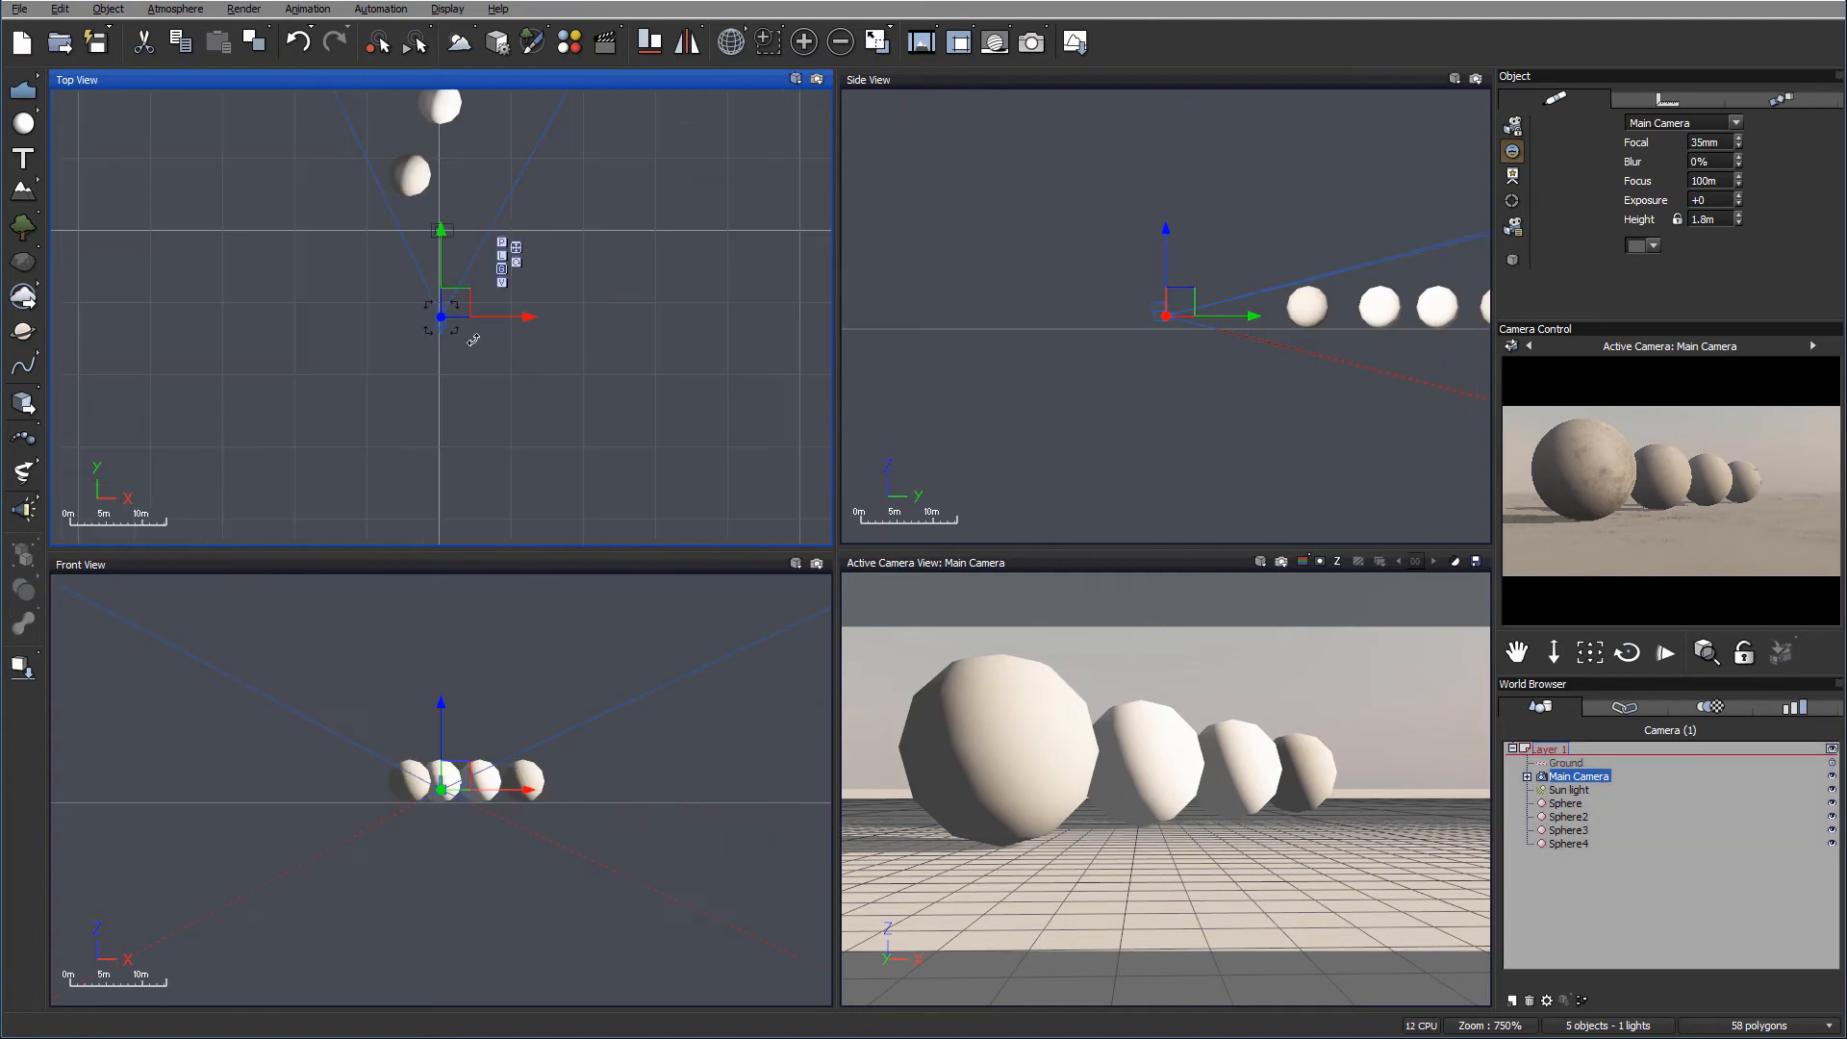
{"action": "left_click_drag", "start_coordinate": [32, 120], "coordinate": [124, 144]}
{"action": "left_click_drag", "start_coordinate": [442, 306], "coordinate": [552, 241]}
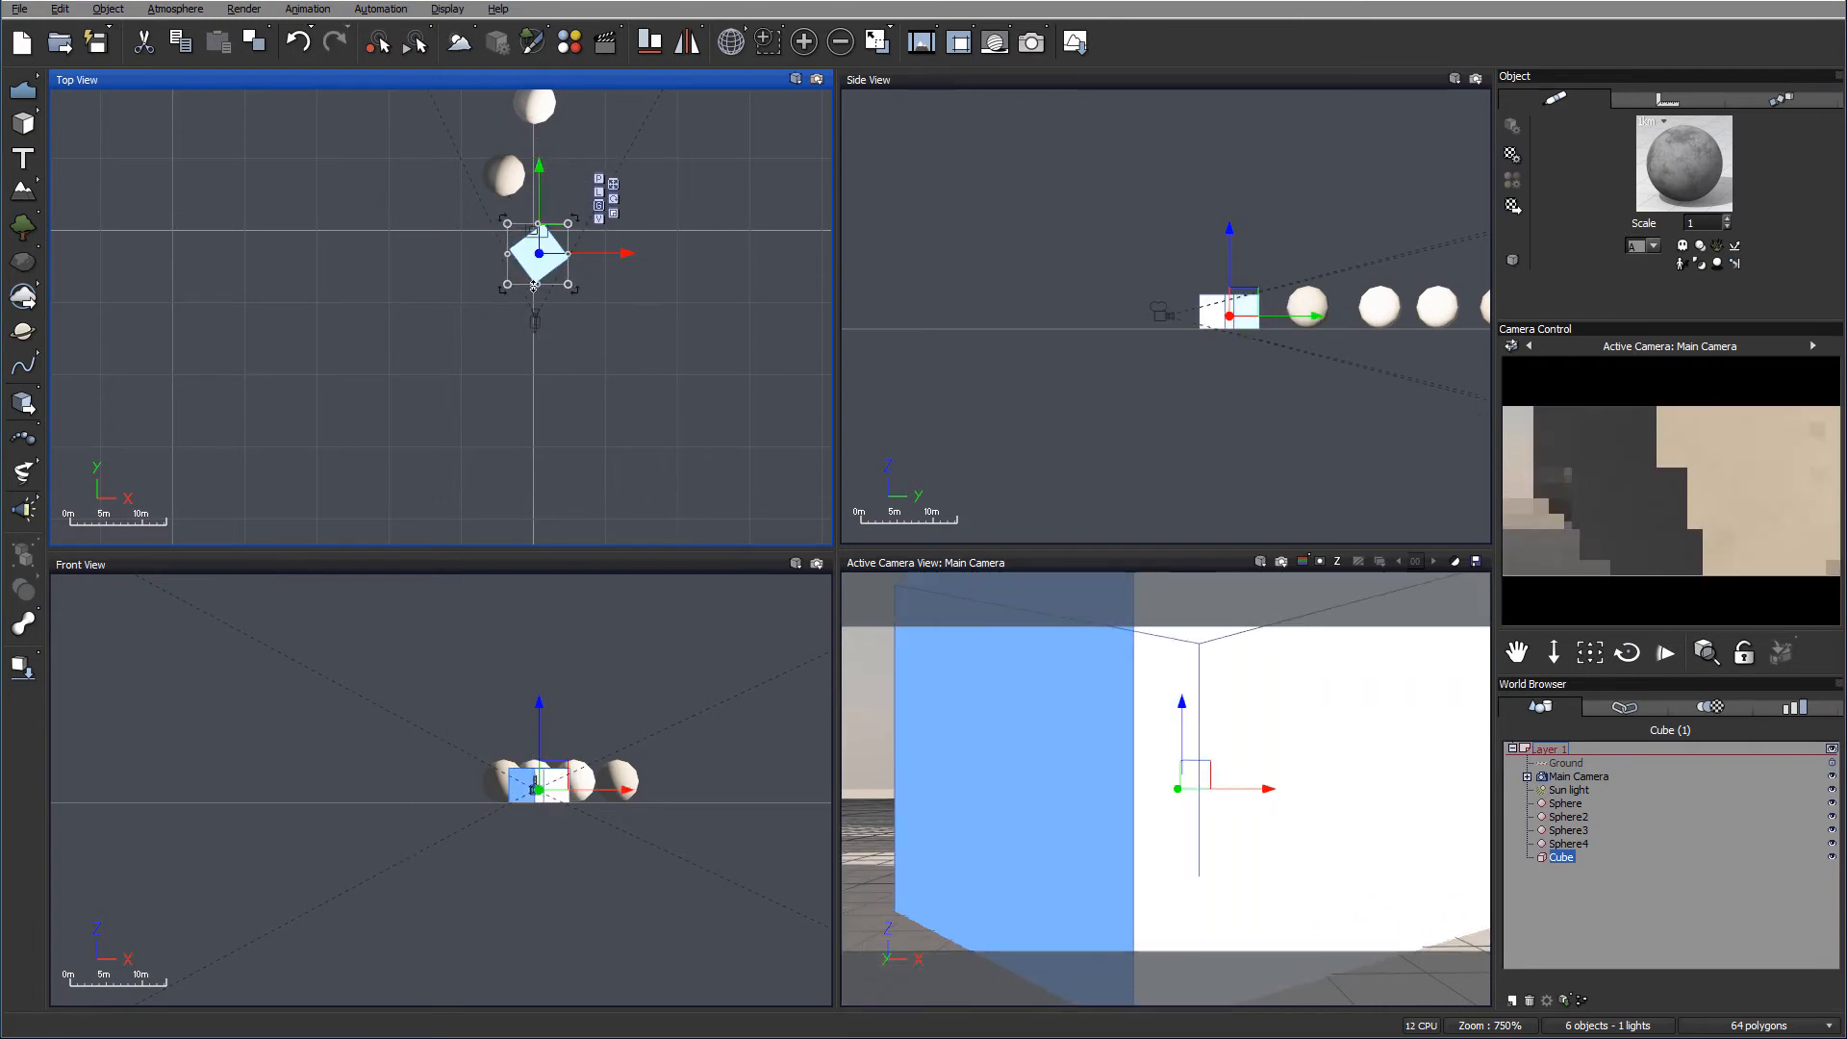
- Shrink the cube and reshape it into a narrow block elongated along Y between the camera and the spheres
{"action": "scroll", "coordinate": [538, 278], "scroll_direction": "up", "scroll_amount": 7}
{"action": "middle_click_drag", "start_coordinate": [538, 278], "coordinate": [528, 434]}
{"action": "left_click_drag", "start_coordinate": [421, 186], "coordinate": [556, 431]}
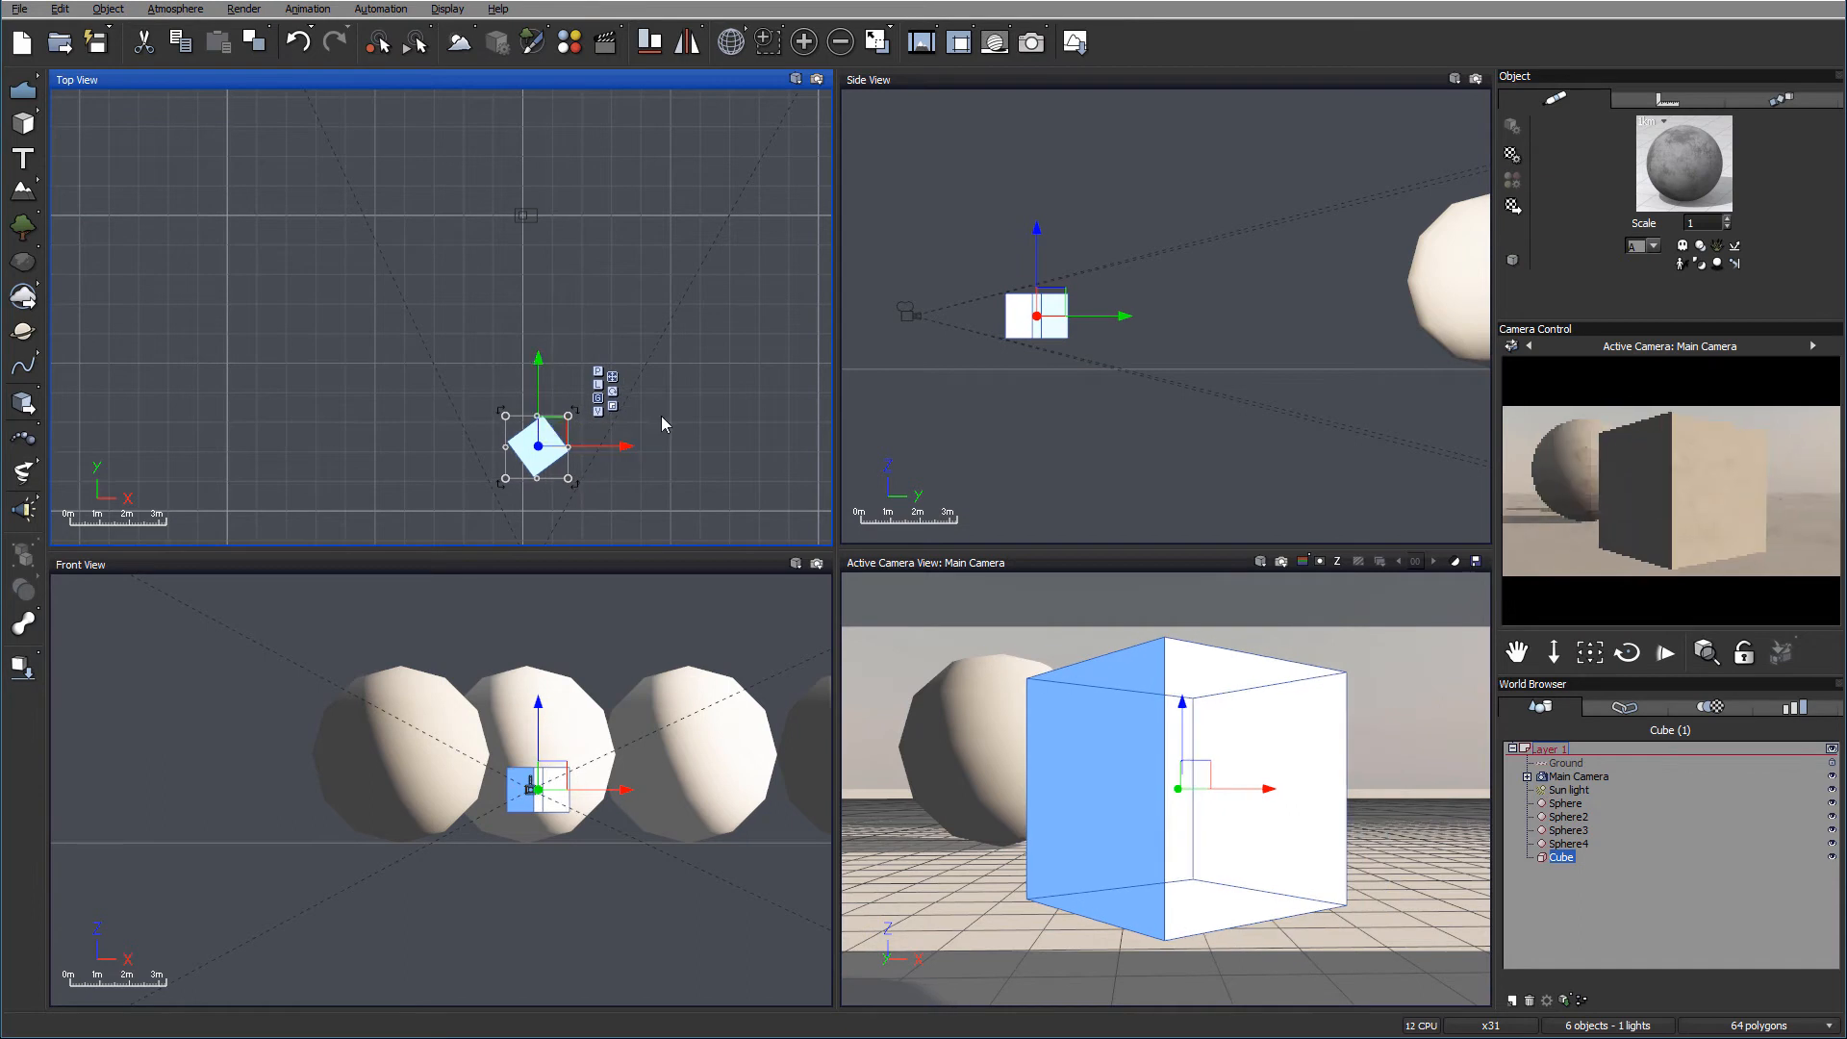
{"action": "mouse_move", "coordinate": [539, 350]}
{"action": "left_mouse_down"}
{"action": "mouse_move", "coordinate": [544, 394]}
{"action": "mouse_move", "coordinate": [557, 343]}
{"action": "left_mouse_up"}
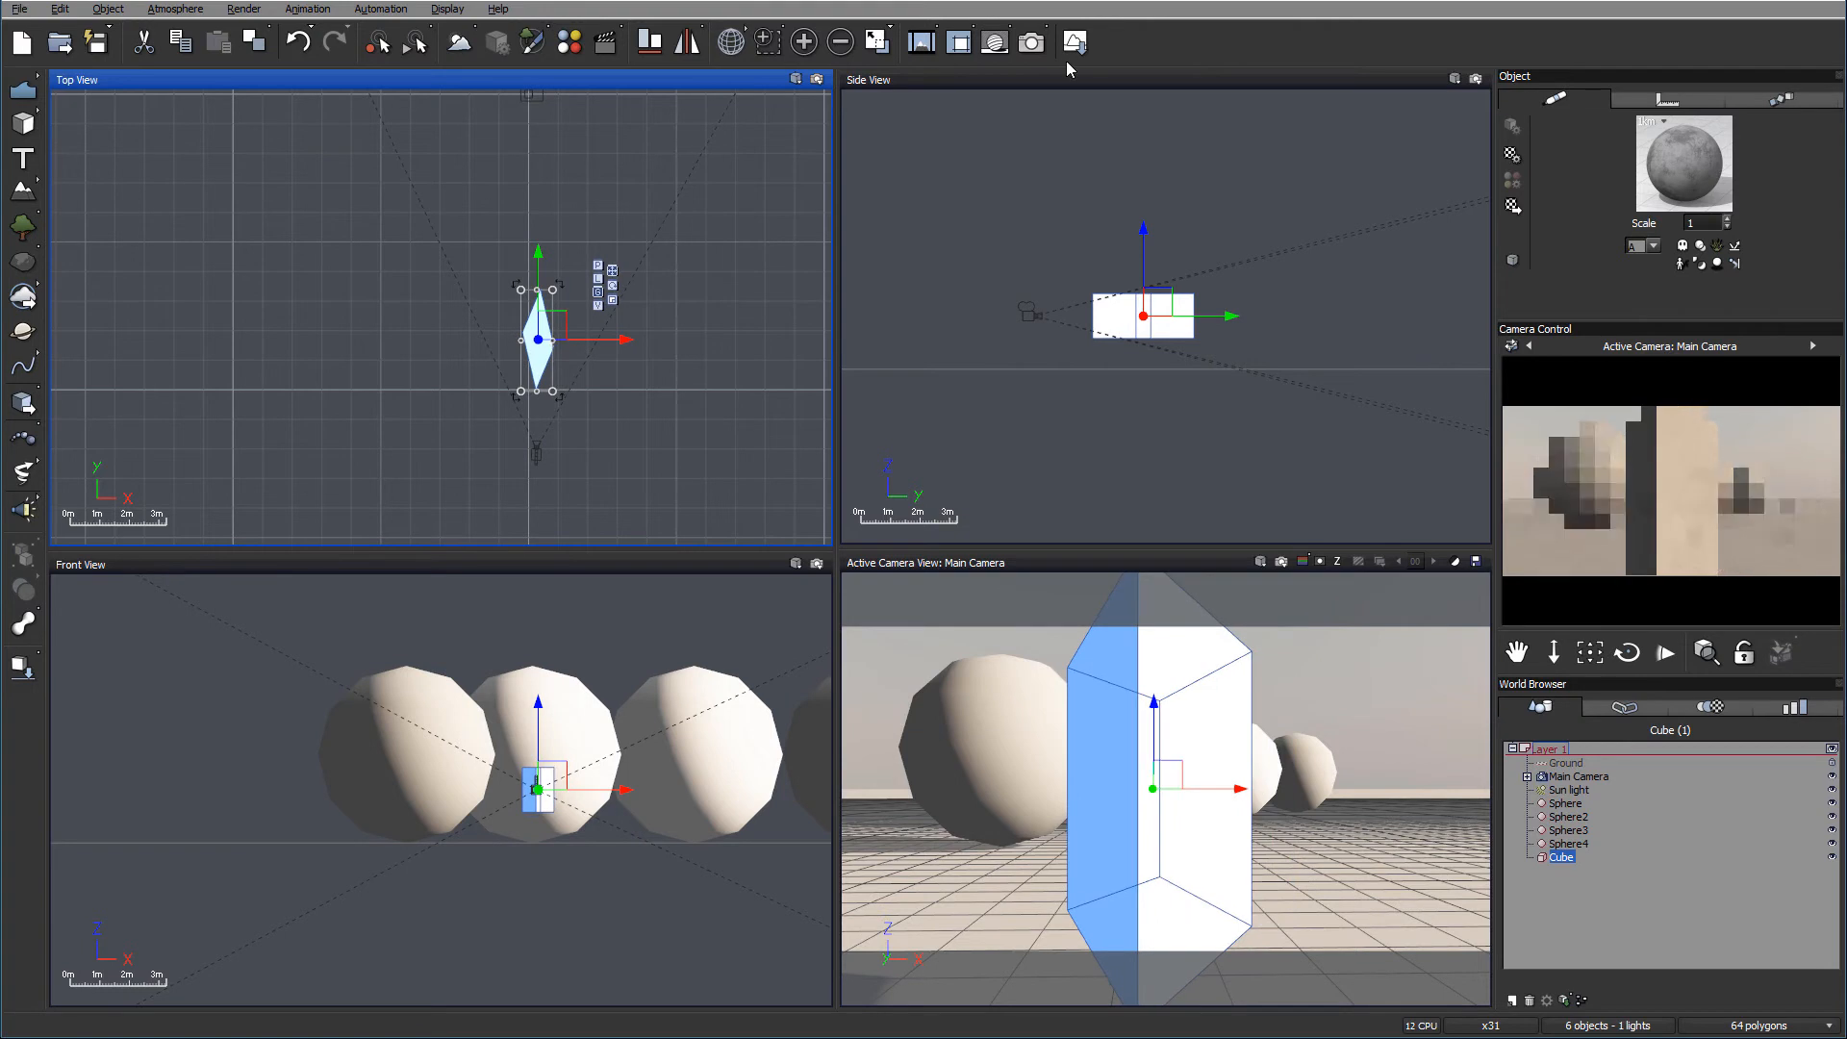
- Render the scene with the elongated cube as a top-bottom stereo pair, then dismiss the post-render dialogs and render display
{"action": "left_click", "coordinate": [1032, 44]}
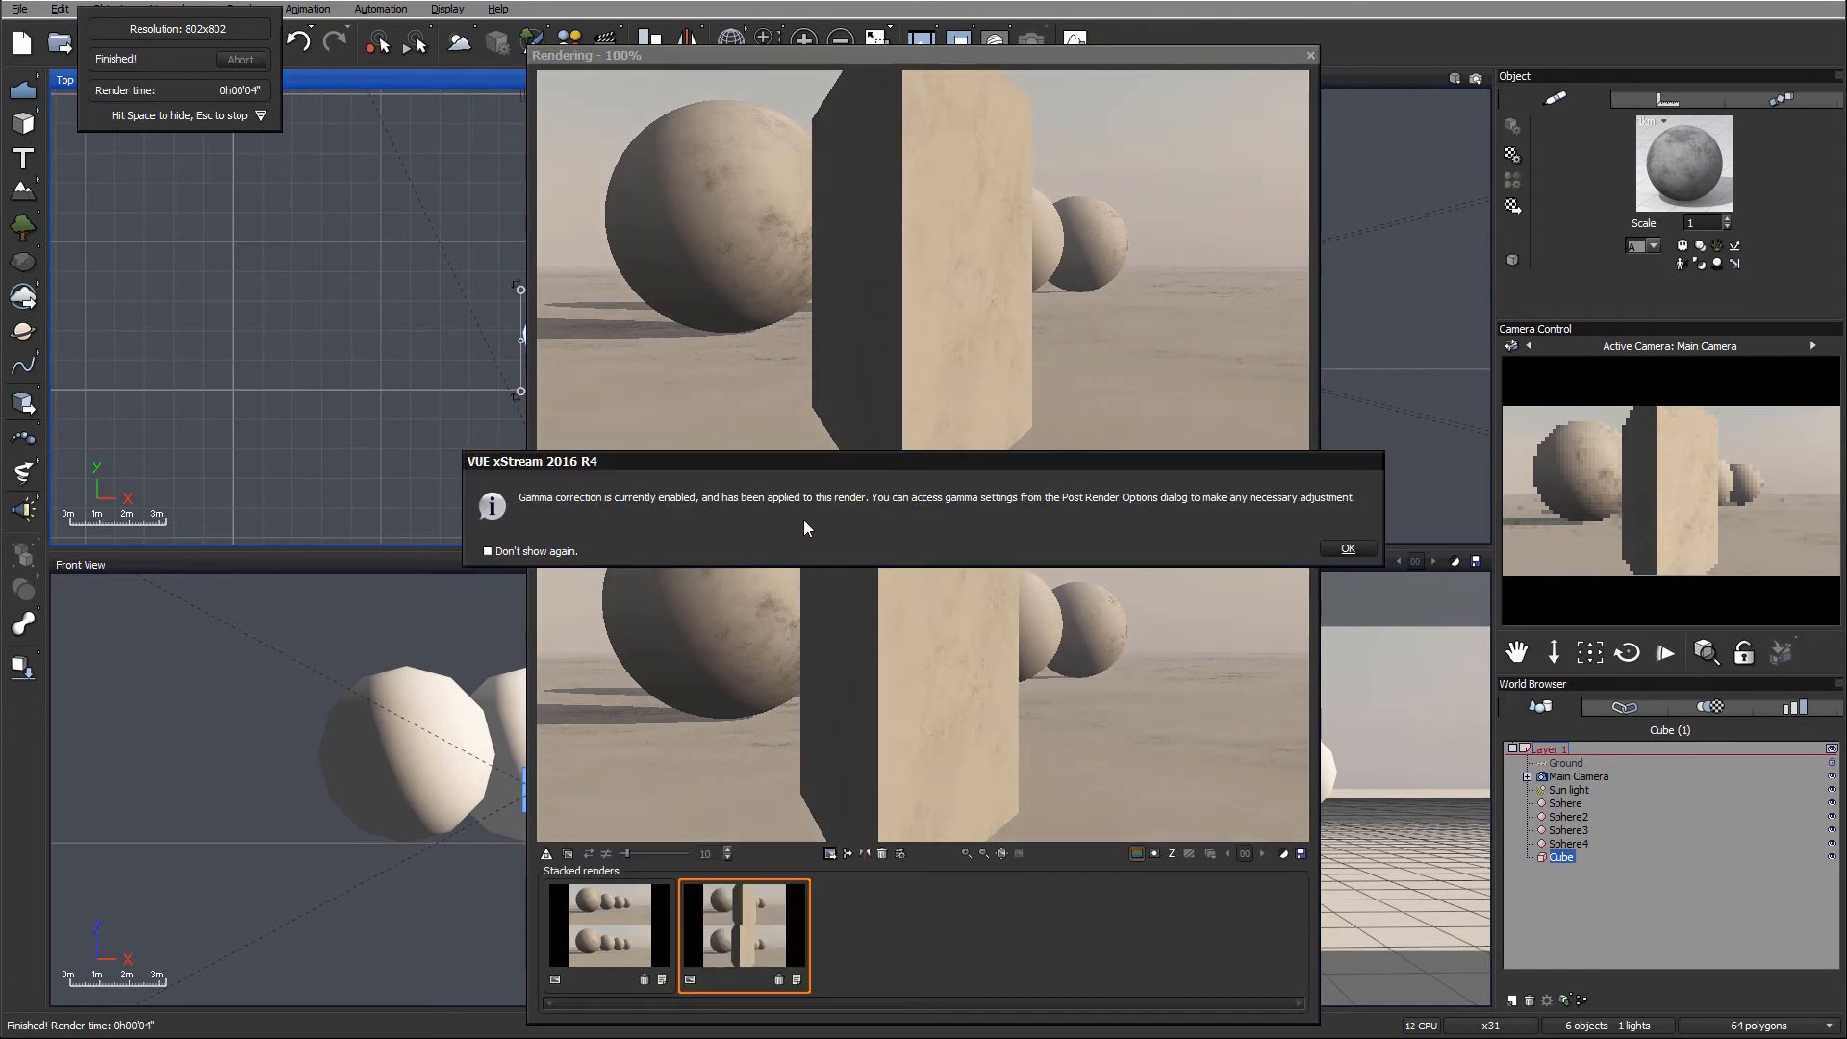
{"action": "left_click", "coordinate": [1357, 549]}
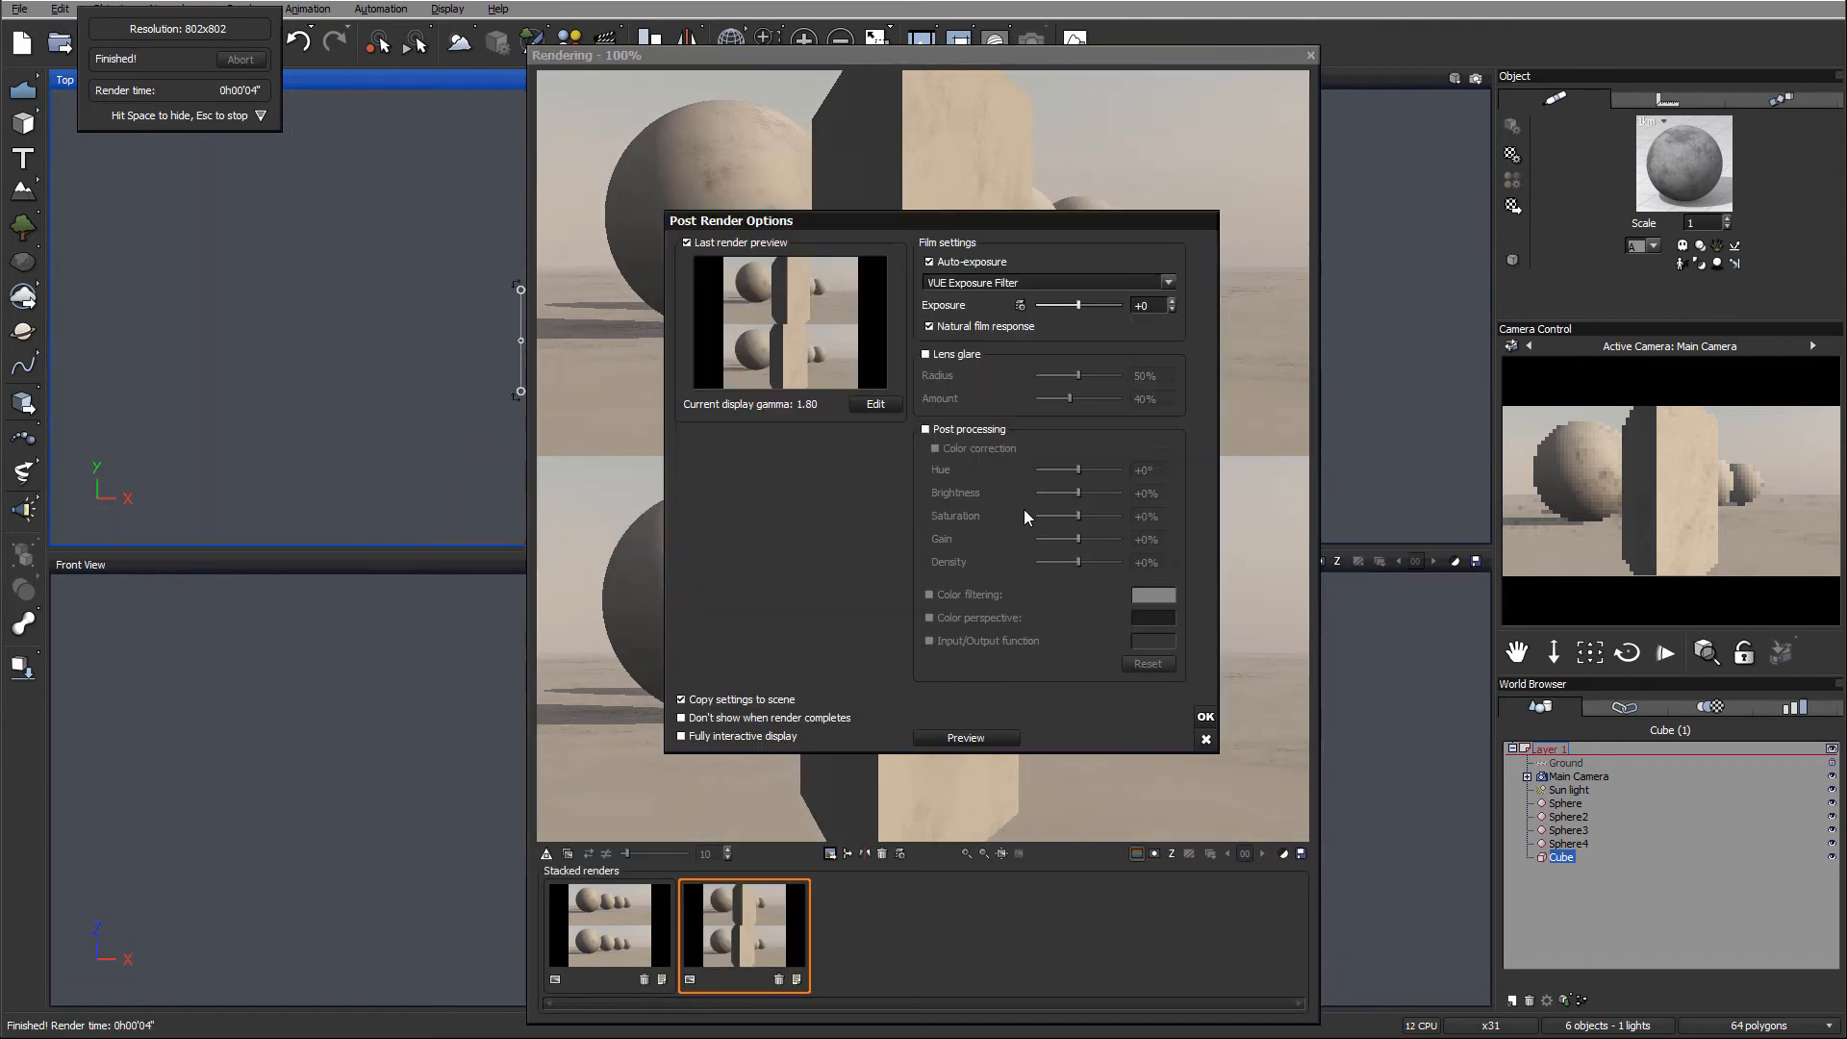
{"action": "left_click", "coordinate": [1205, 717]}
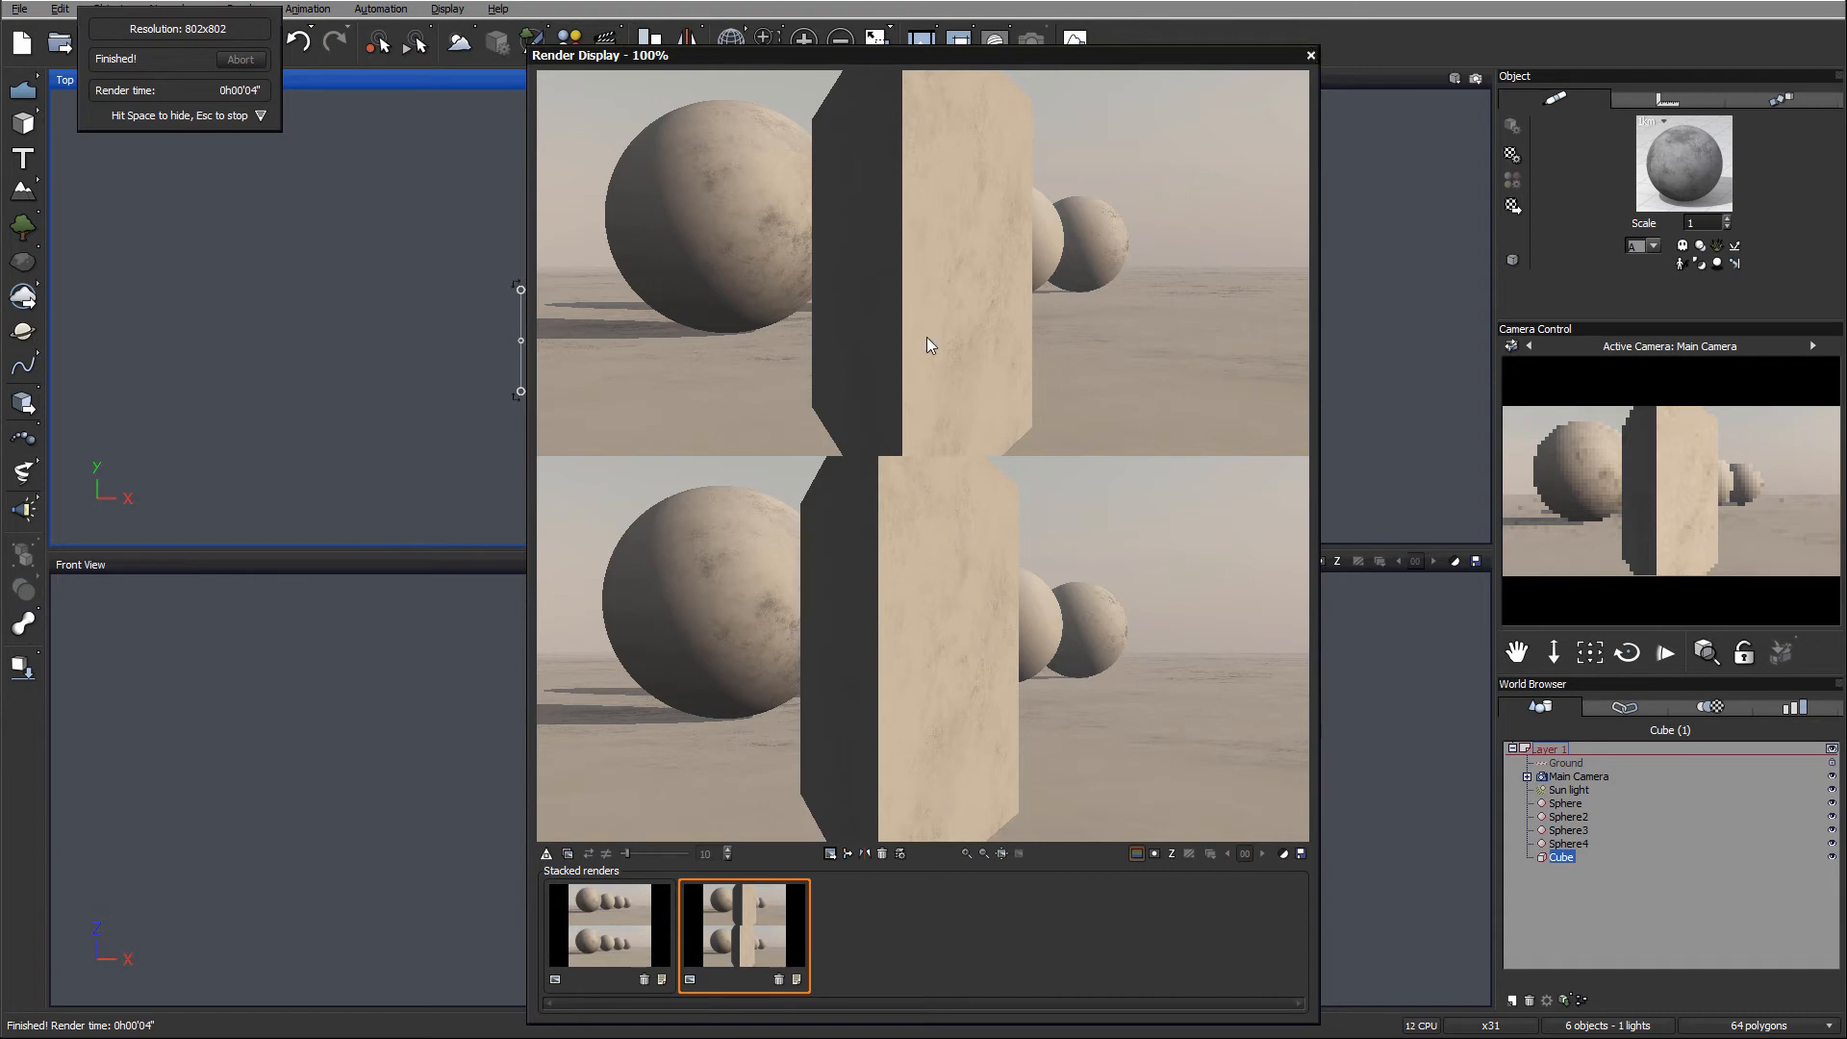
{"action": "left_click", "coordinate": [1311, 55]}
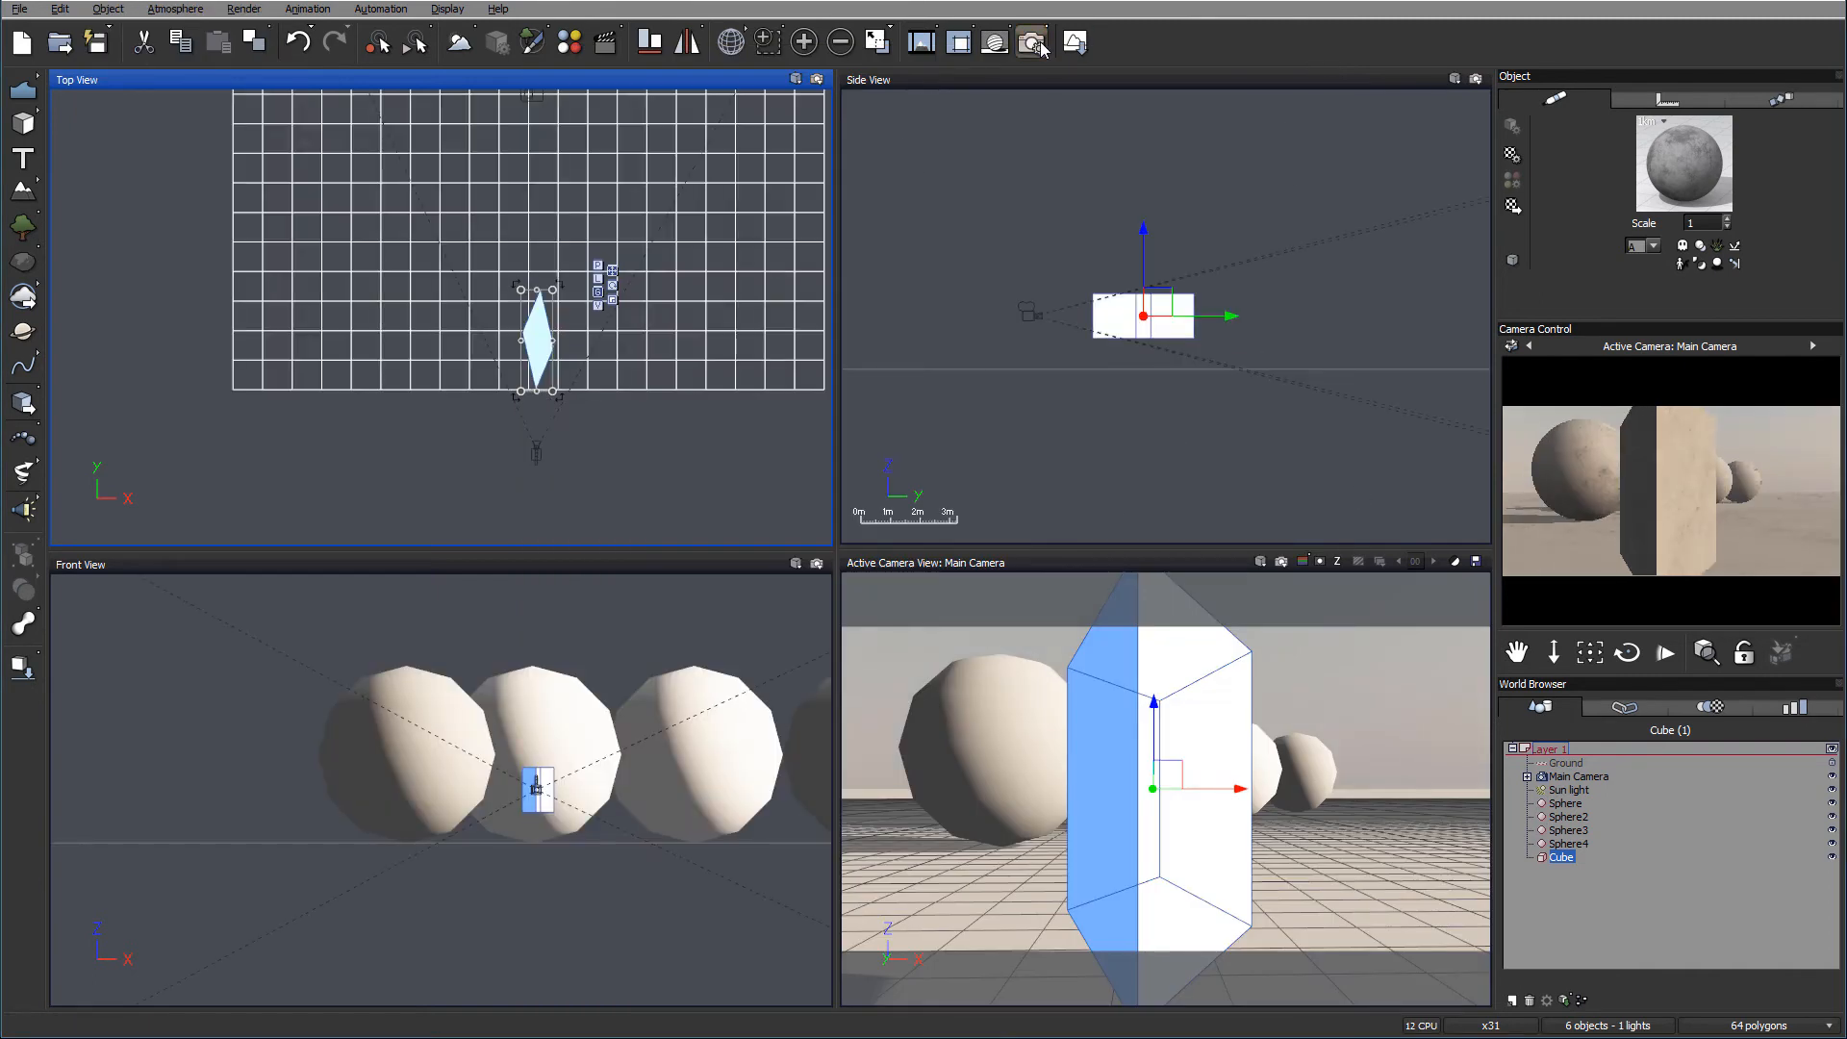
- Switch the stereoscopic layout to Side by side, render the scene, and close the resulting dialogs and render display
{"action": "left_click", "coordinate": [1075, 41]}
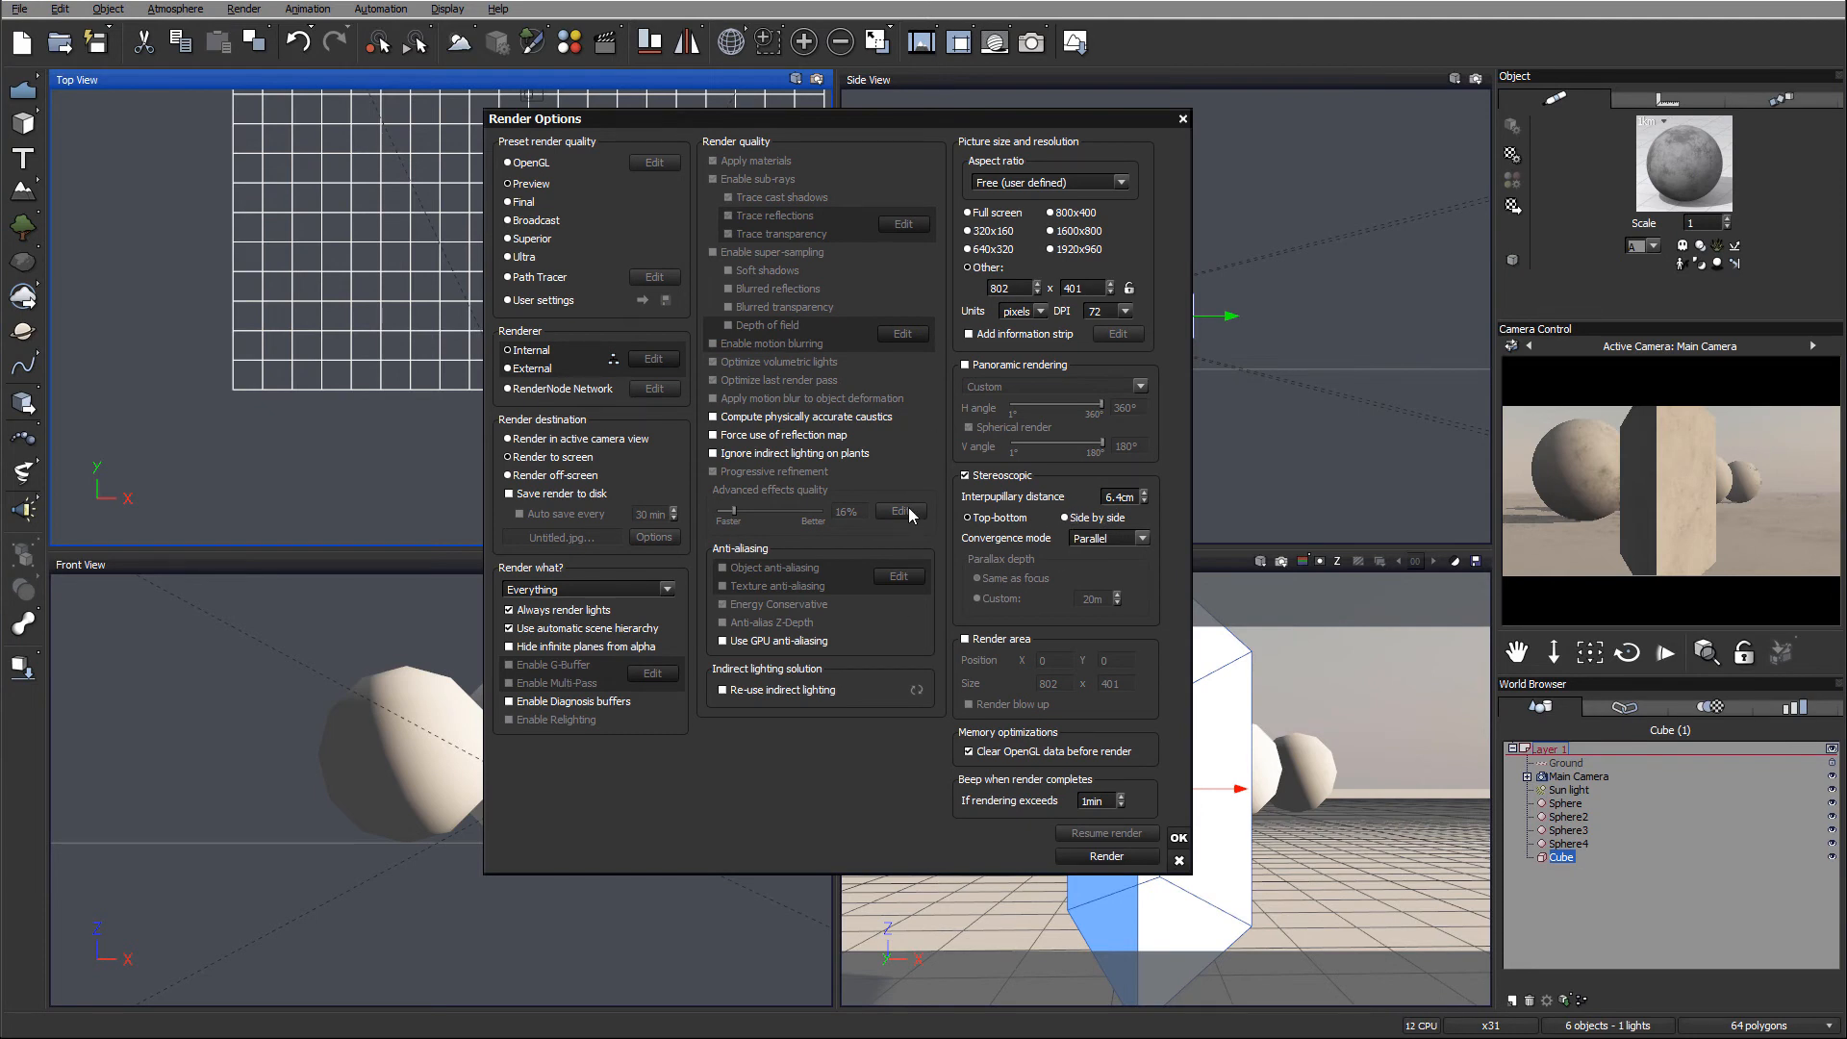
{"action": "left_click", "coordinate": [1065, 518]}
{"action": "left_click", "coordinate": [1106, 856]}
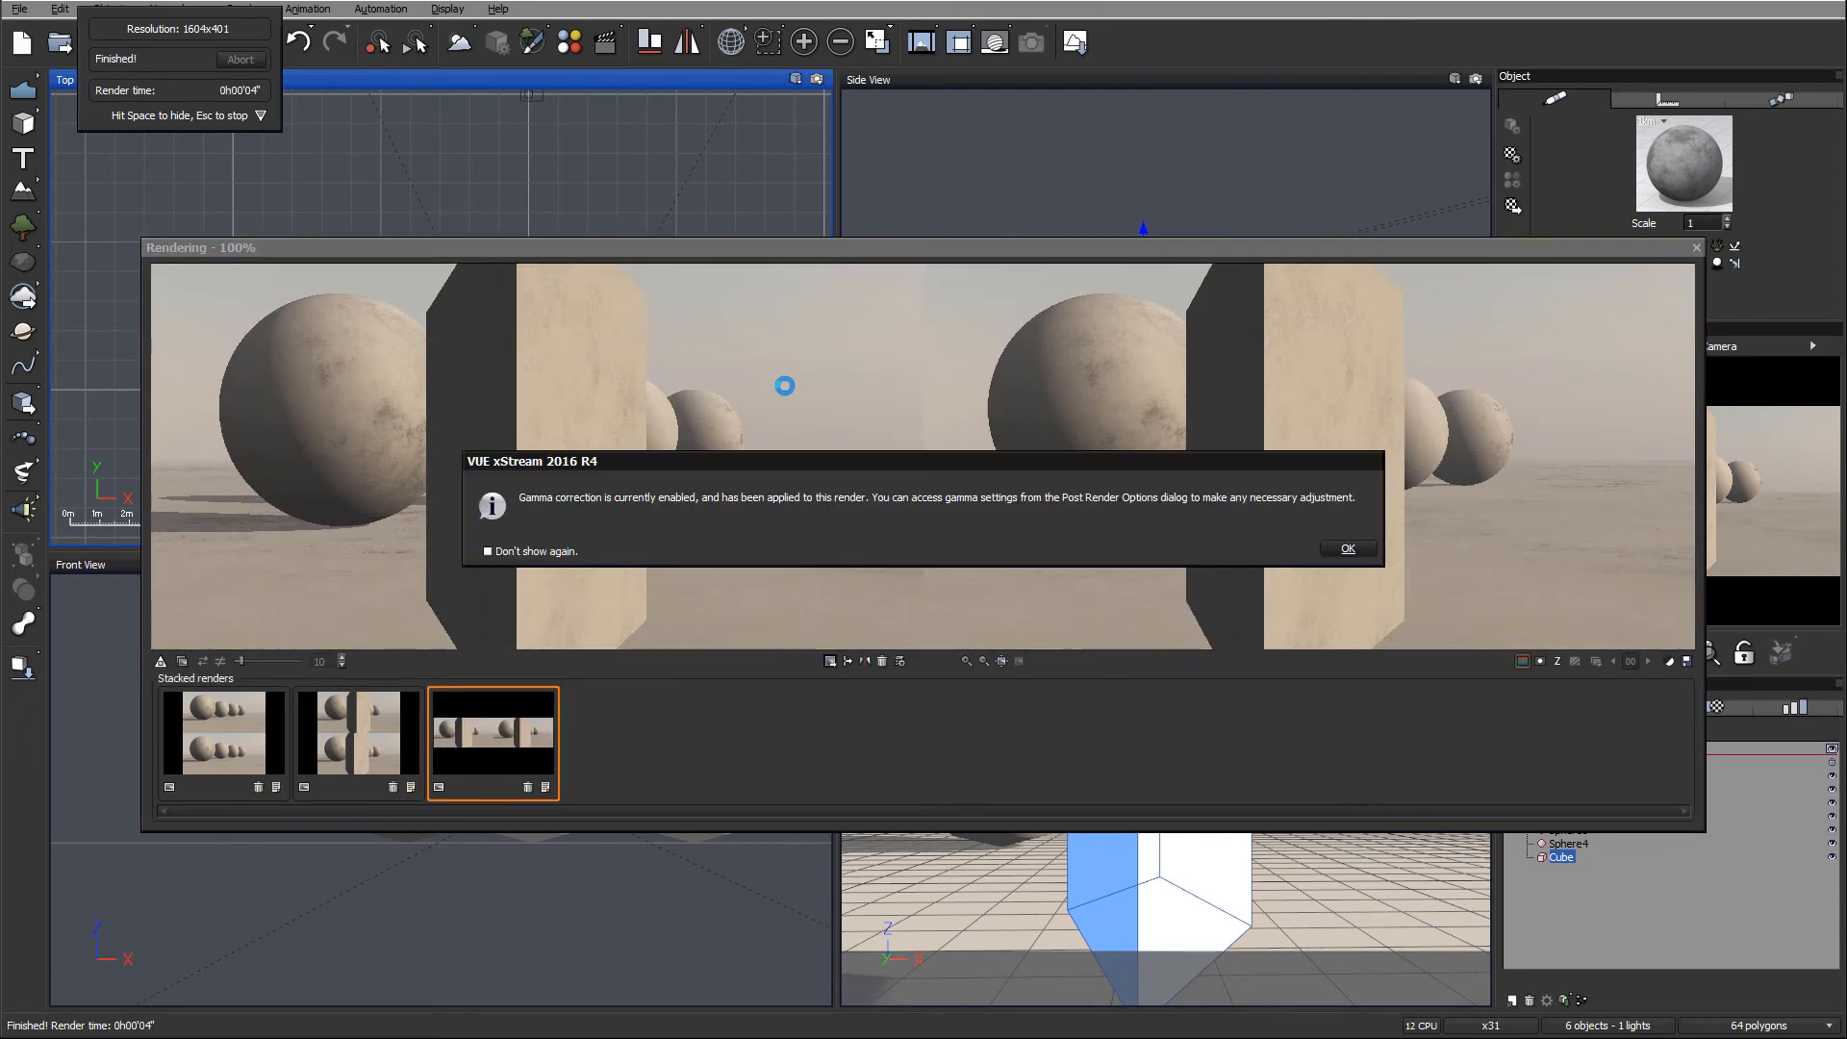
{"action": "left_click", "coordinate": [1348, 549]}
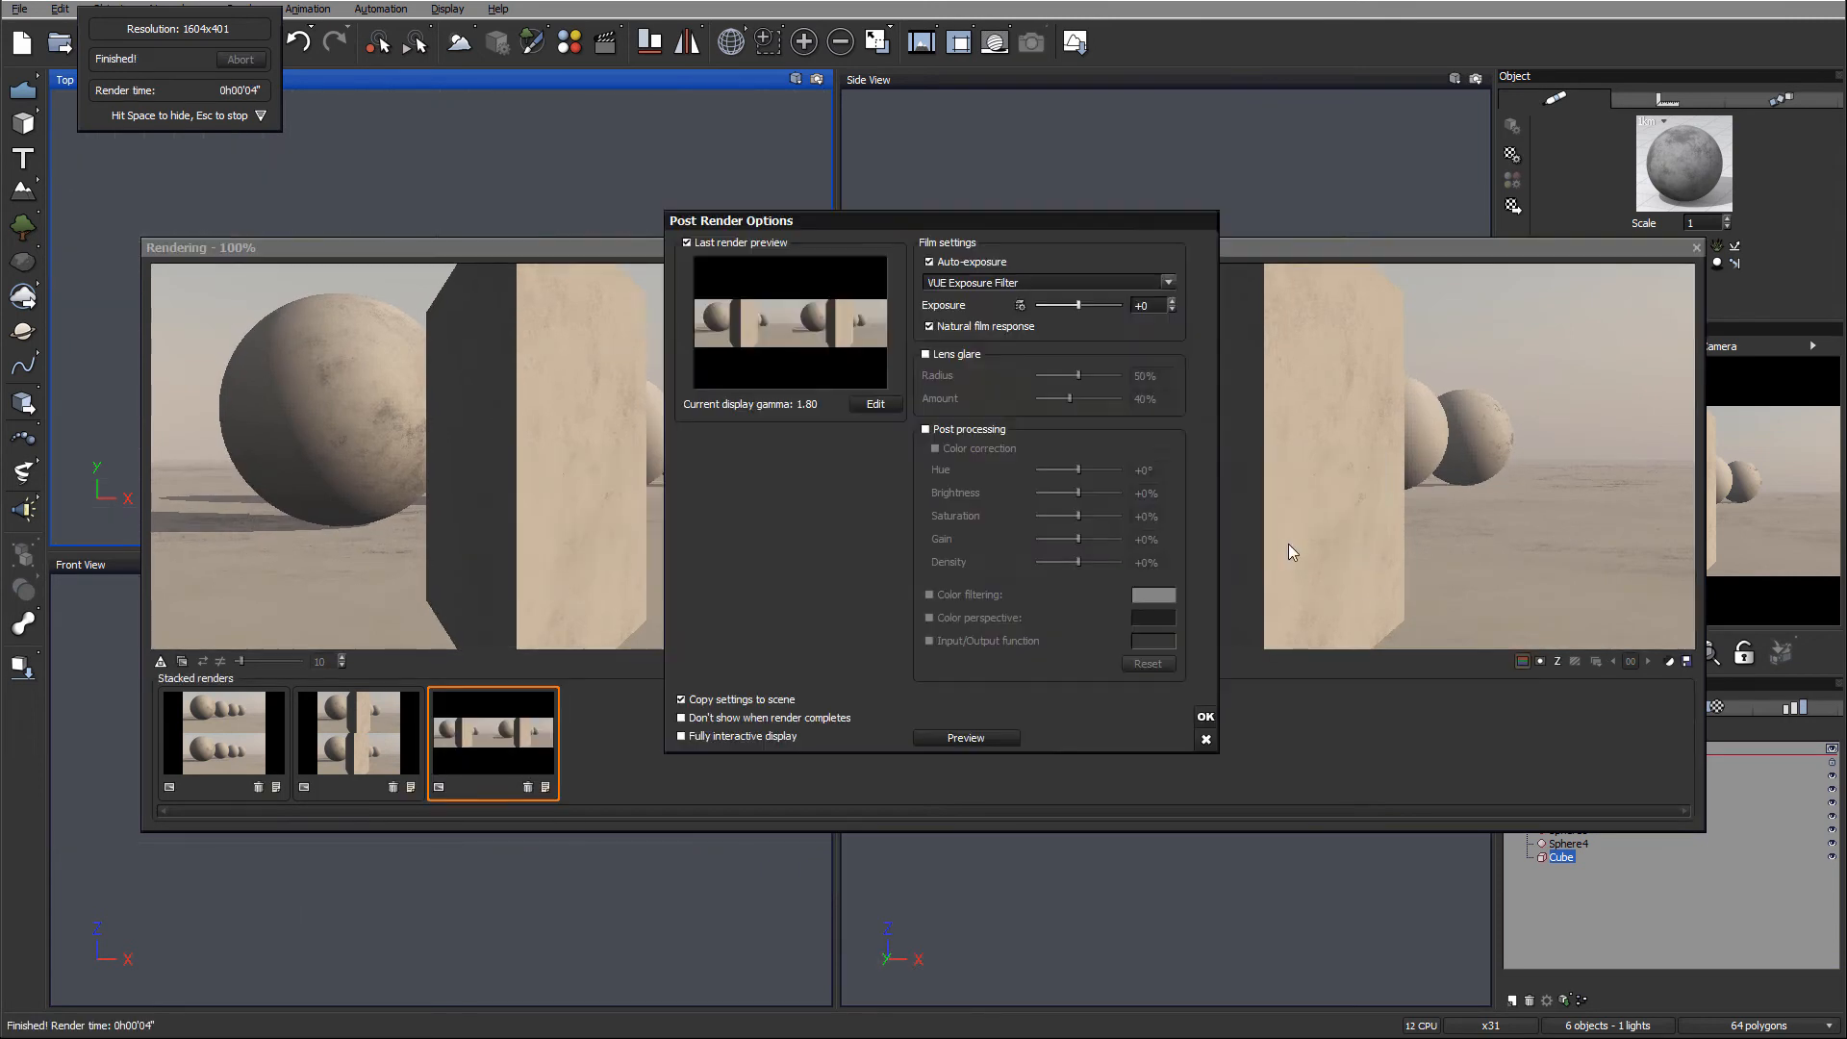
{"action": "left_click", "coordinate": [1202, 724]}
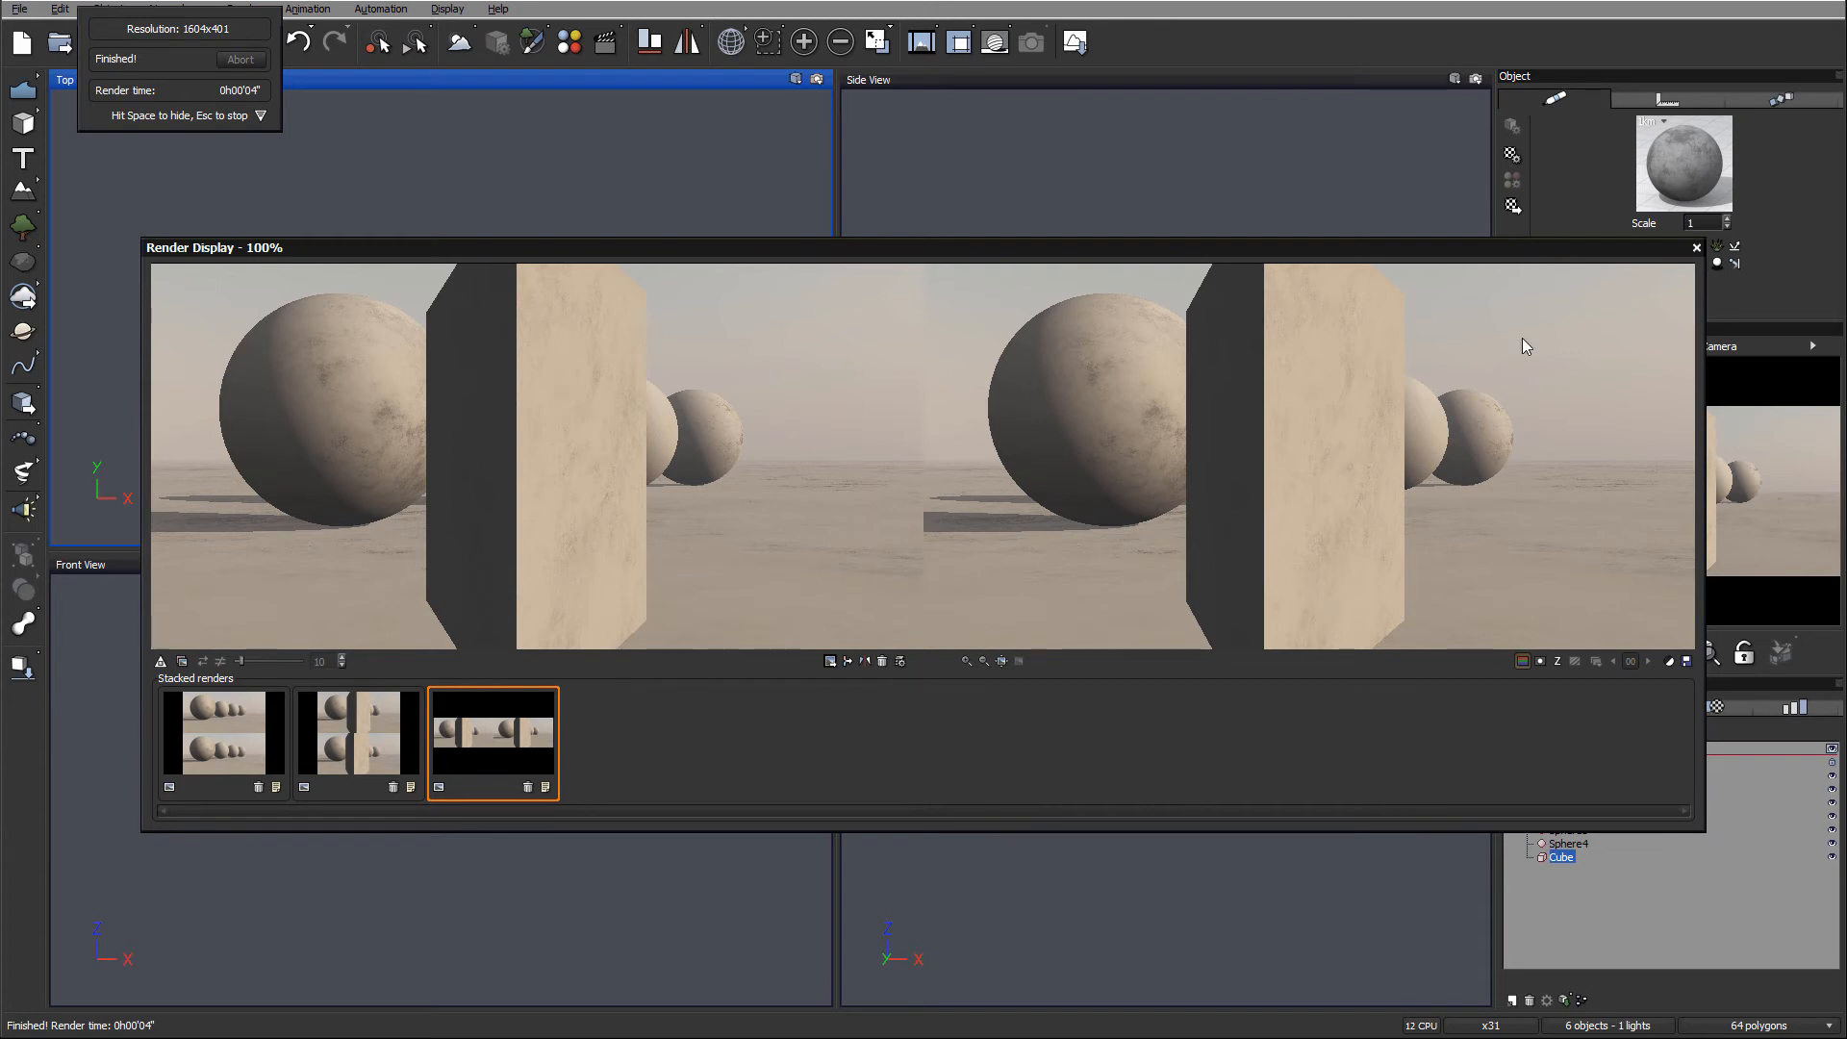
{"action": "left_click", "coordinate": [1696, 247]}
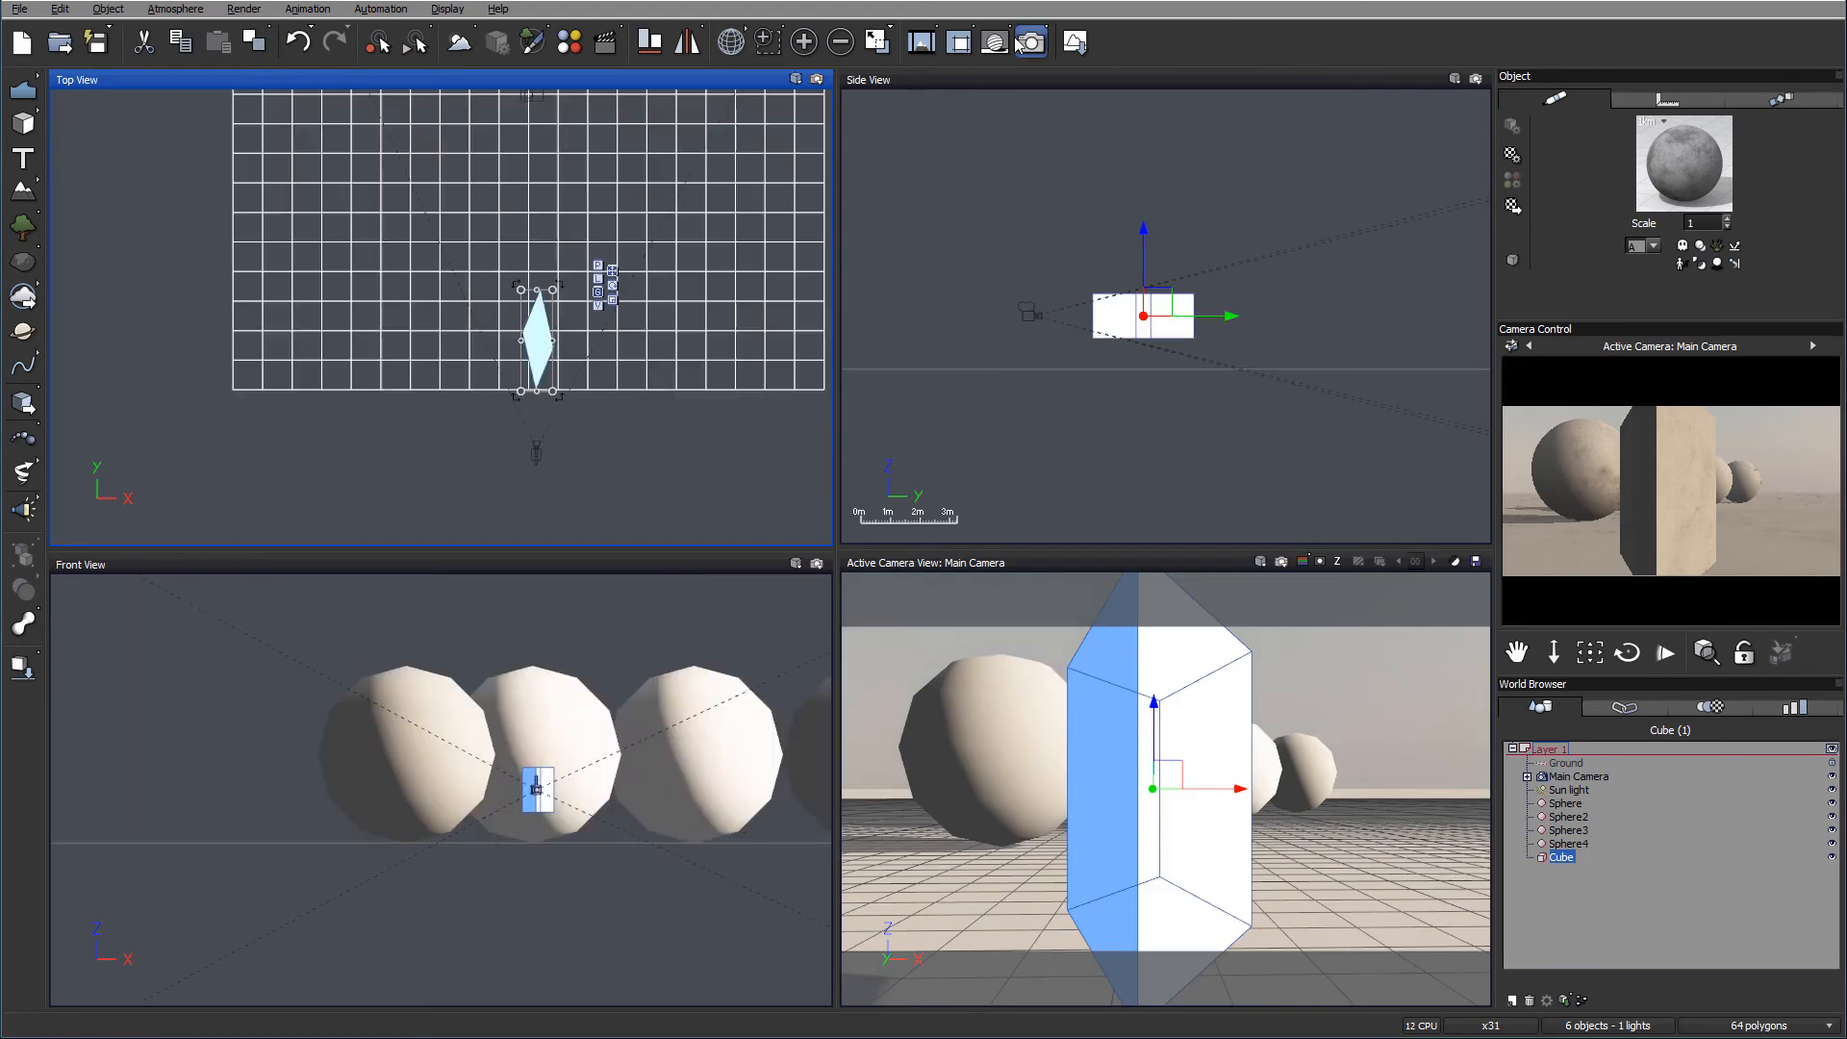
- Reopen the render options, set the stereoscopic layout to Top-bottom, and choose the Off-Axis convergence mode
{"action": "right_click", "coordinate": [1025, 44]}
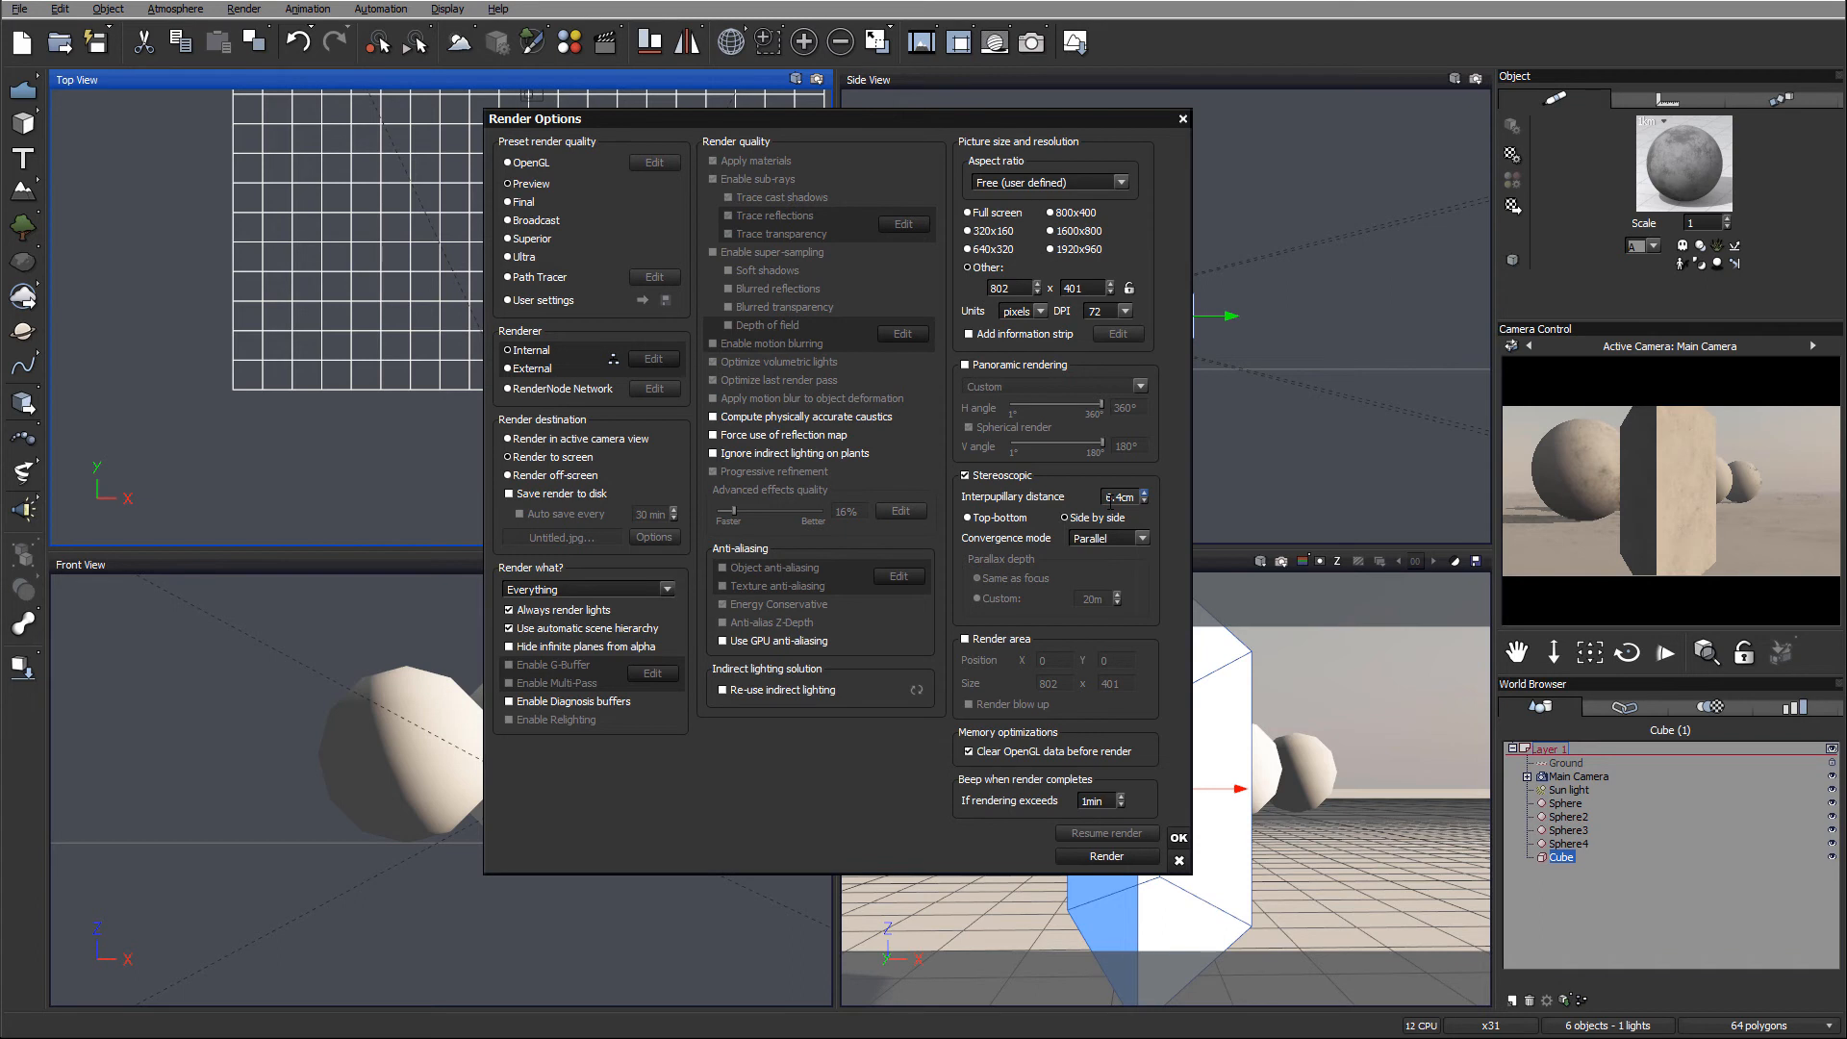
{"action": "left_click", "coordinate": [1065, 518]}
{"action": "left_click", "coordinate": [1143, 539]}
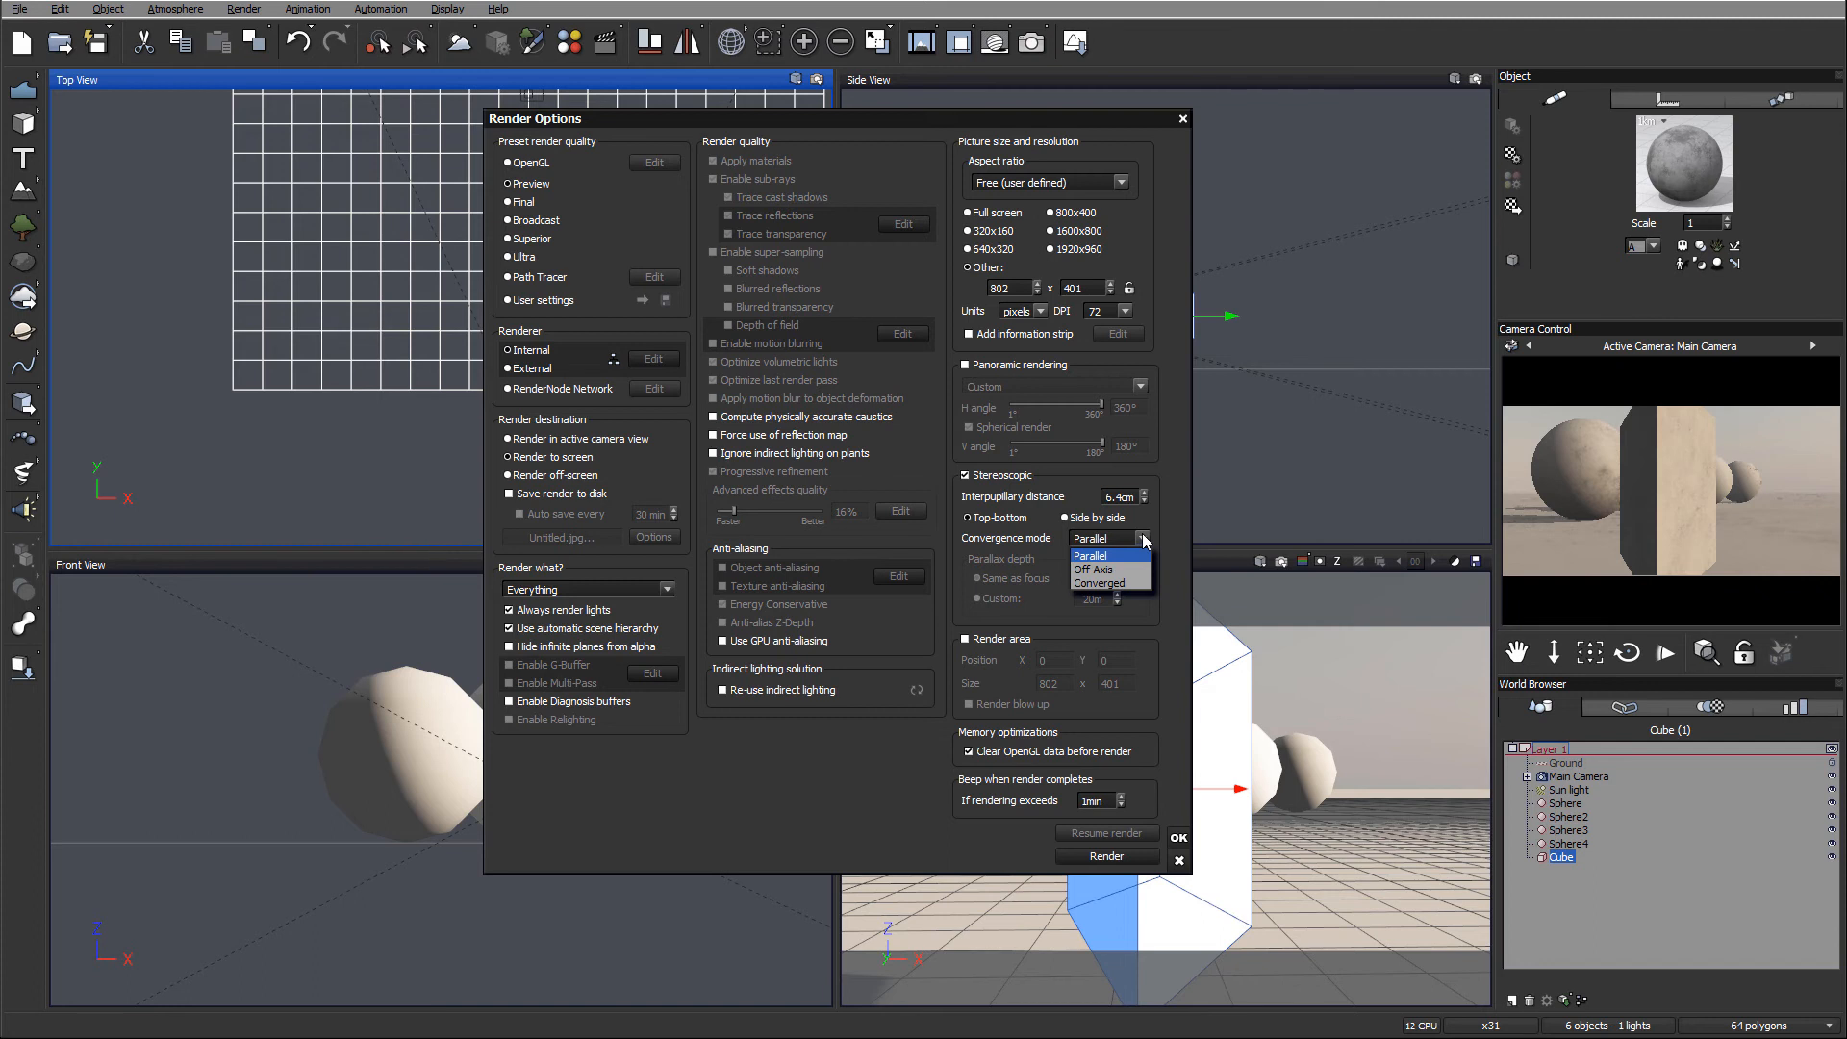
{"action": "left_click", "coordinate": [1164, 522]}
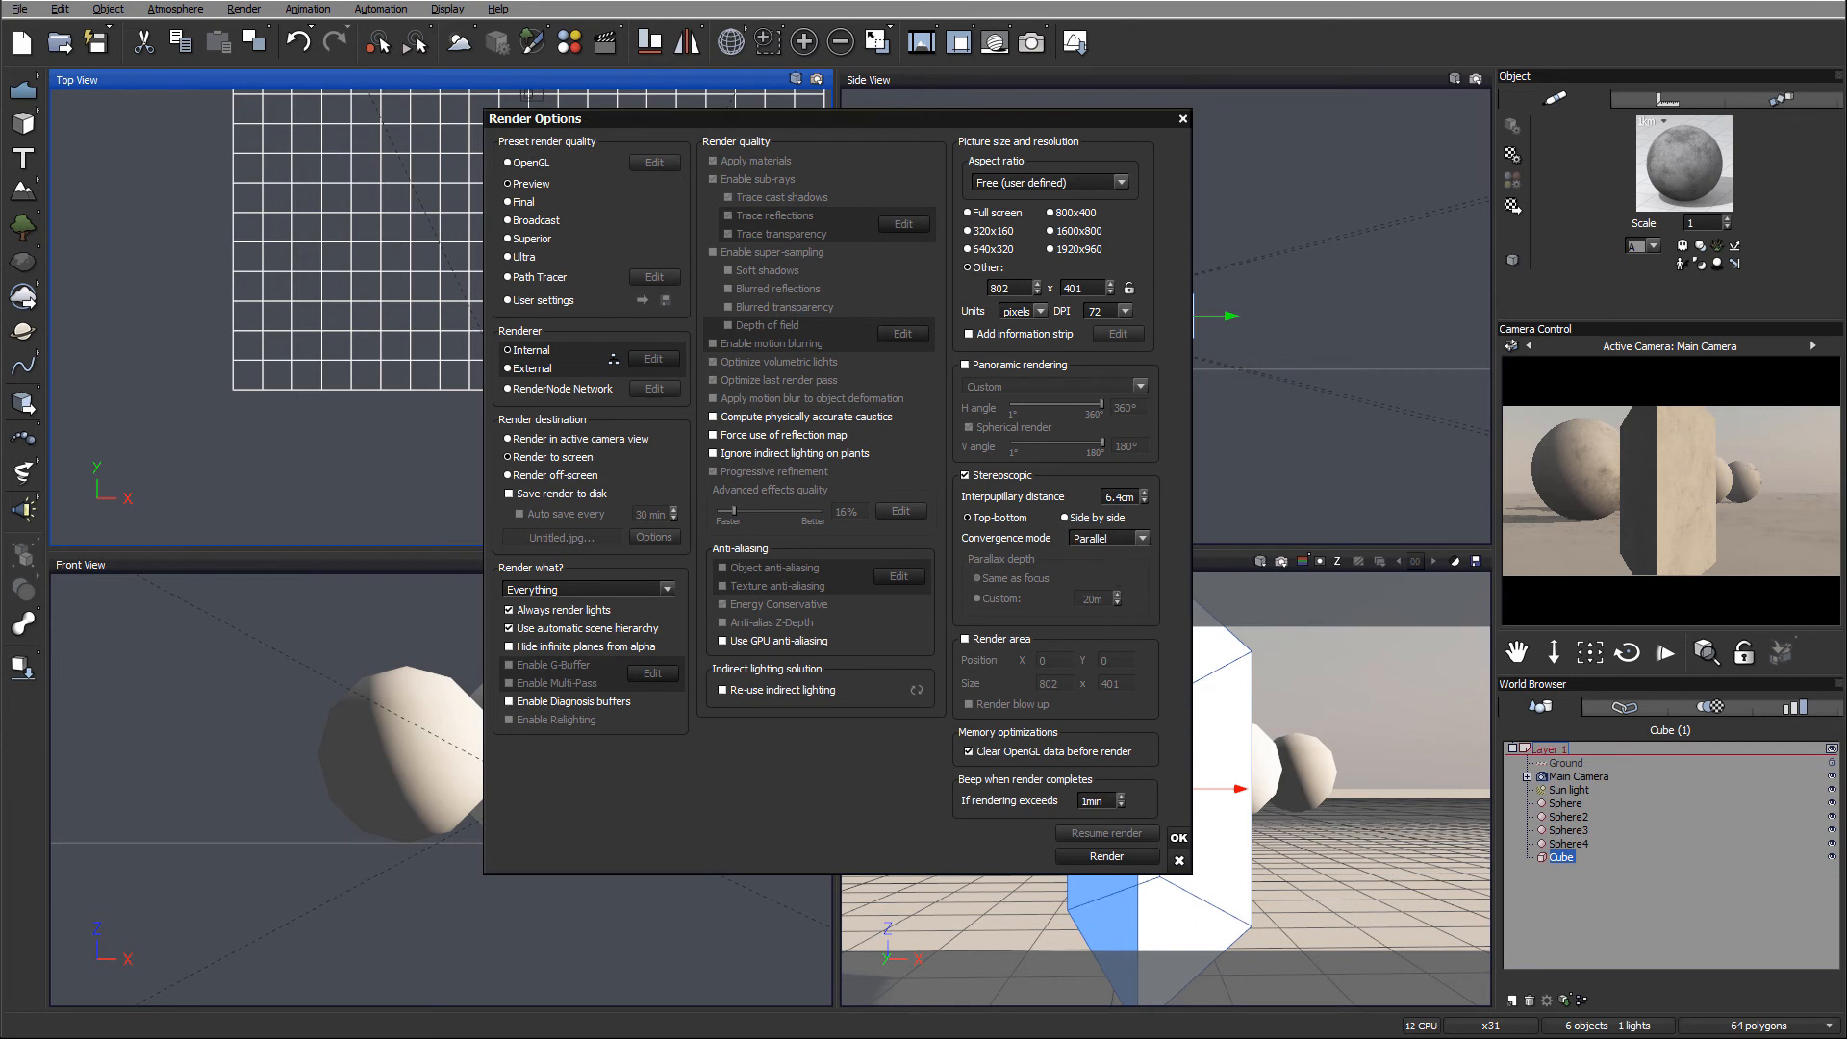
{"action": "left_click", "coordinate": [1131, 541]}
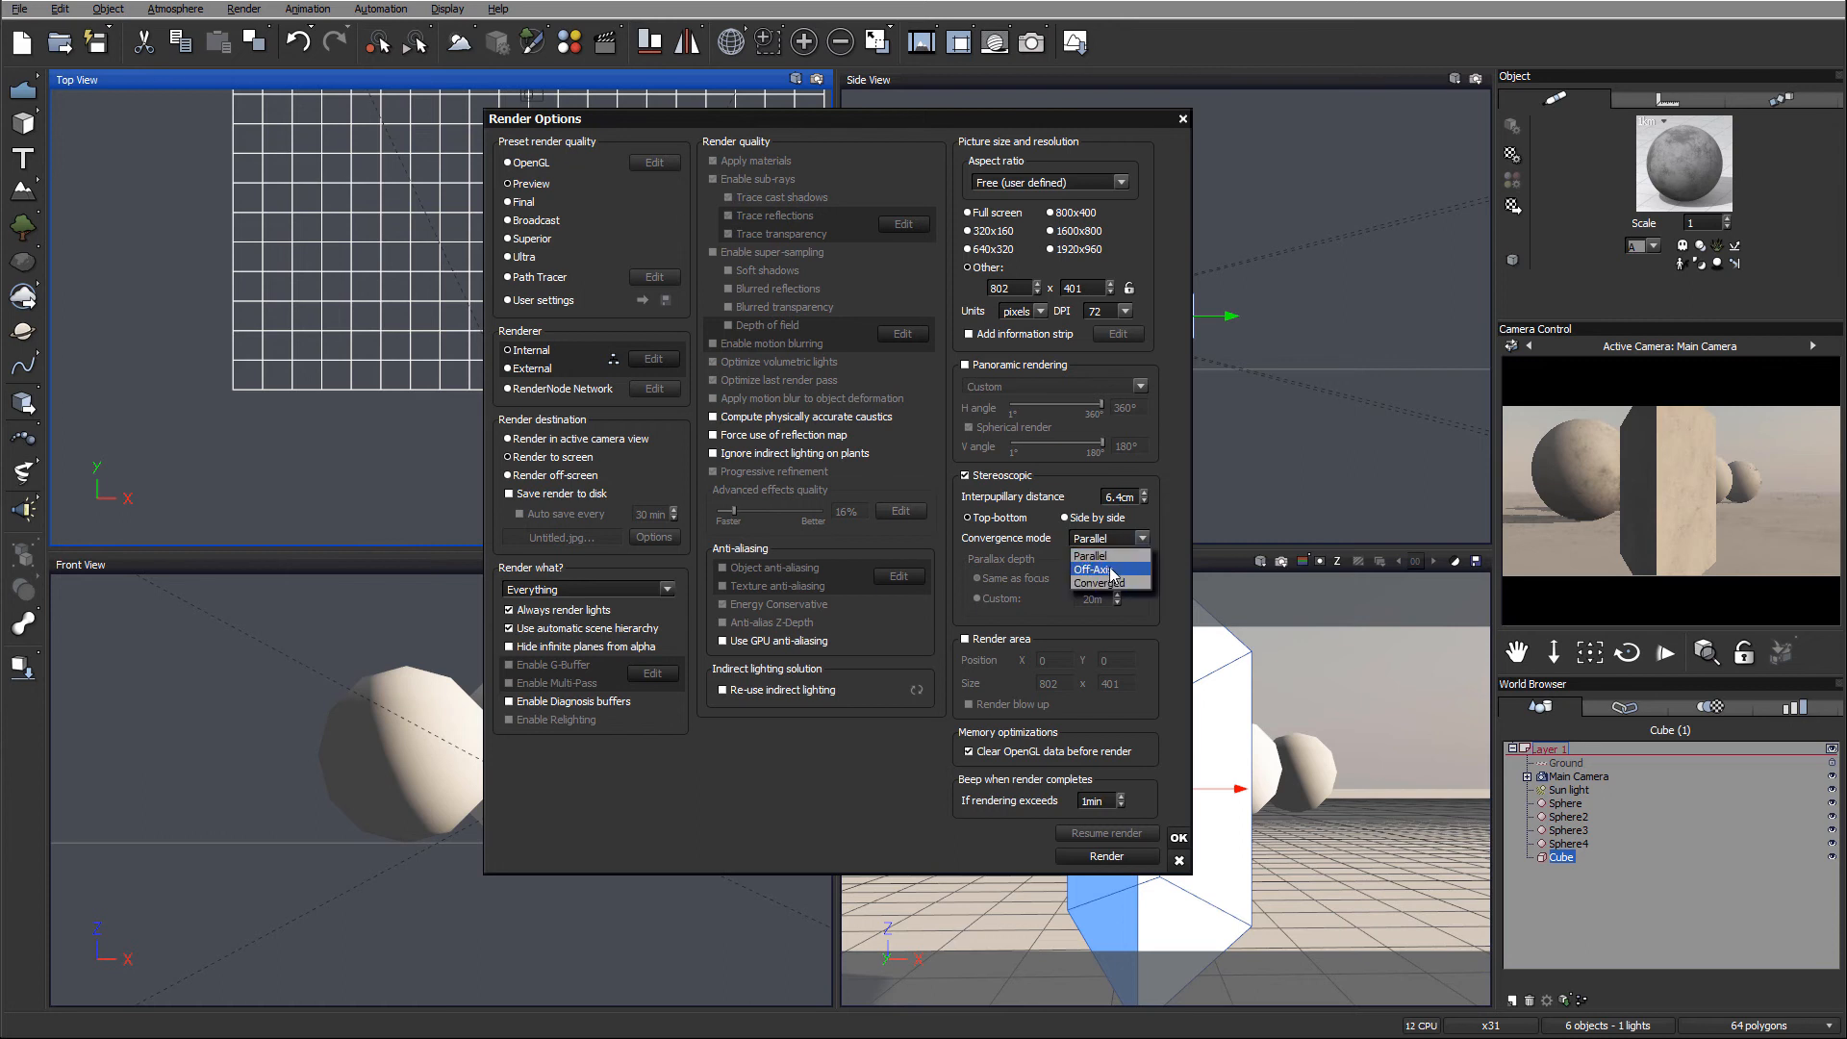
{"action": "left_click", "coordinate": [1114, 570]}
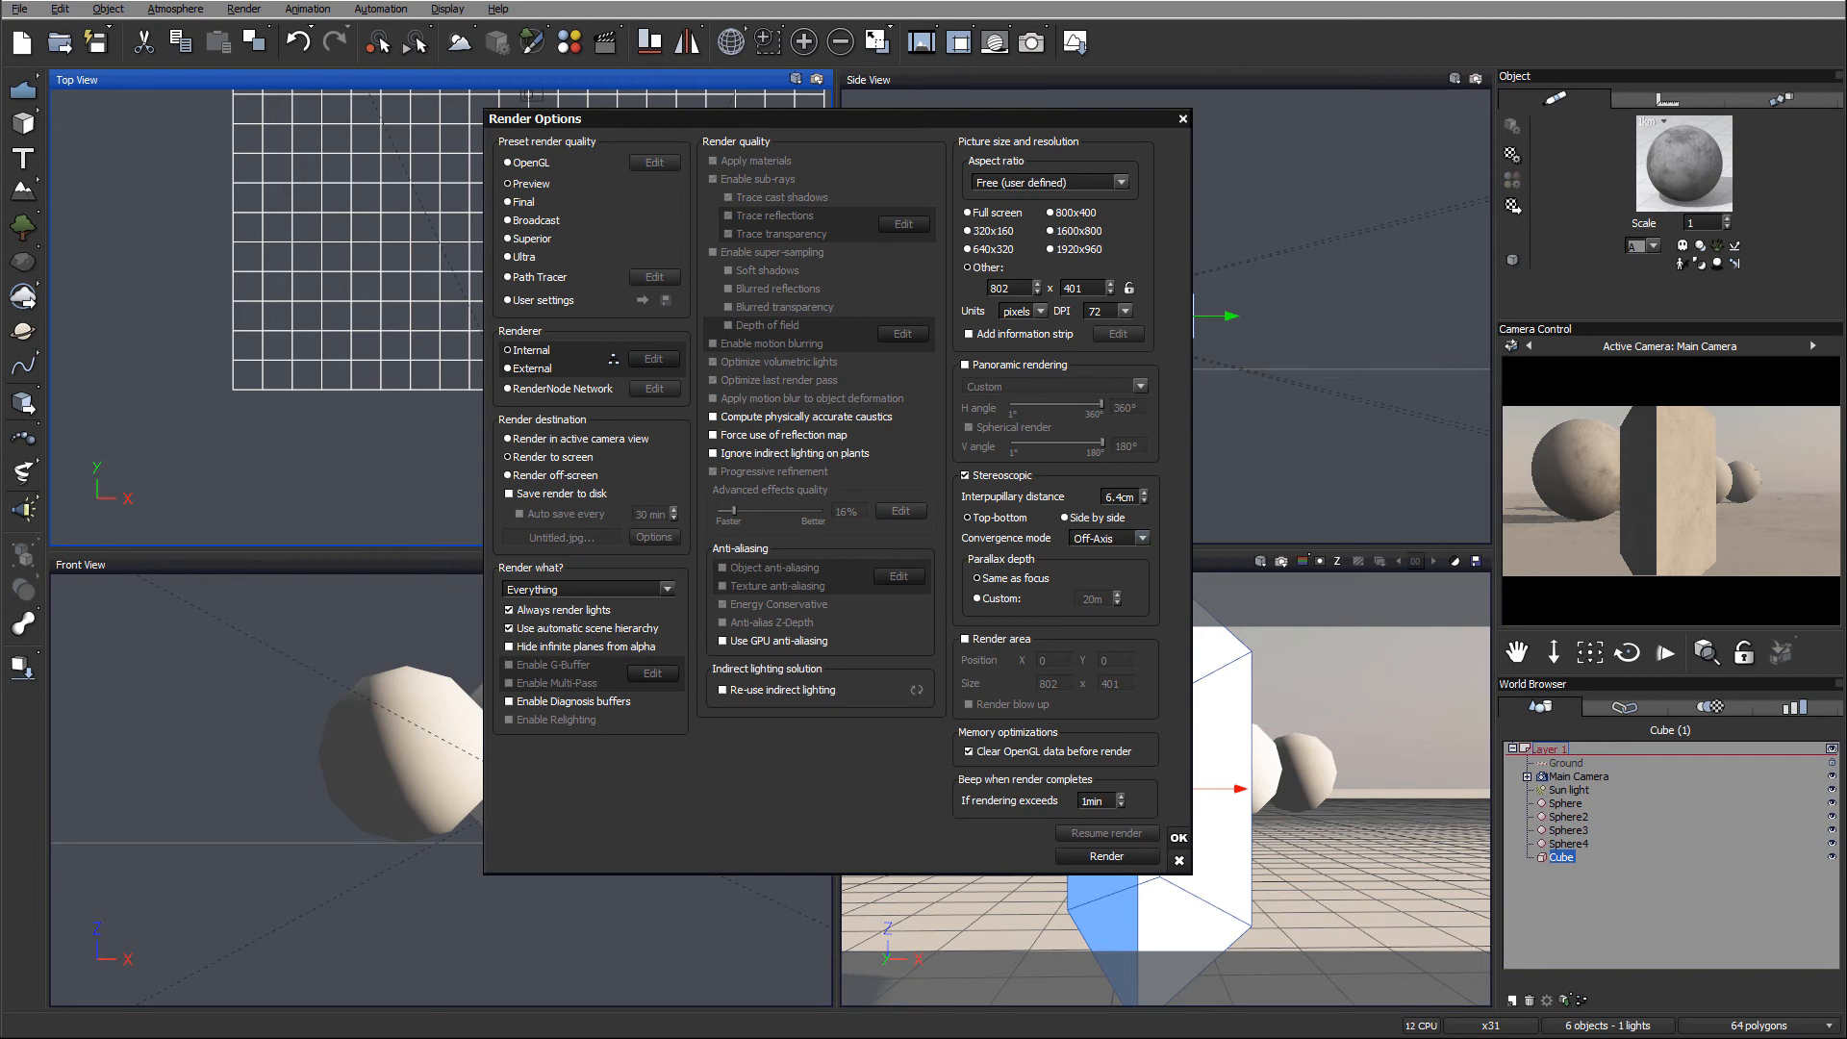
- Set the stereoscopic convergence mode to Converged
{"action": "left_click", "coordinate": [1141, 539]}
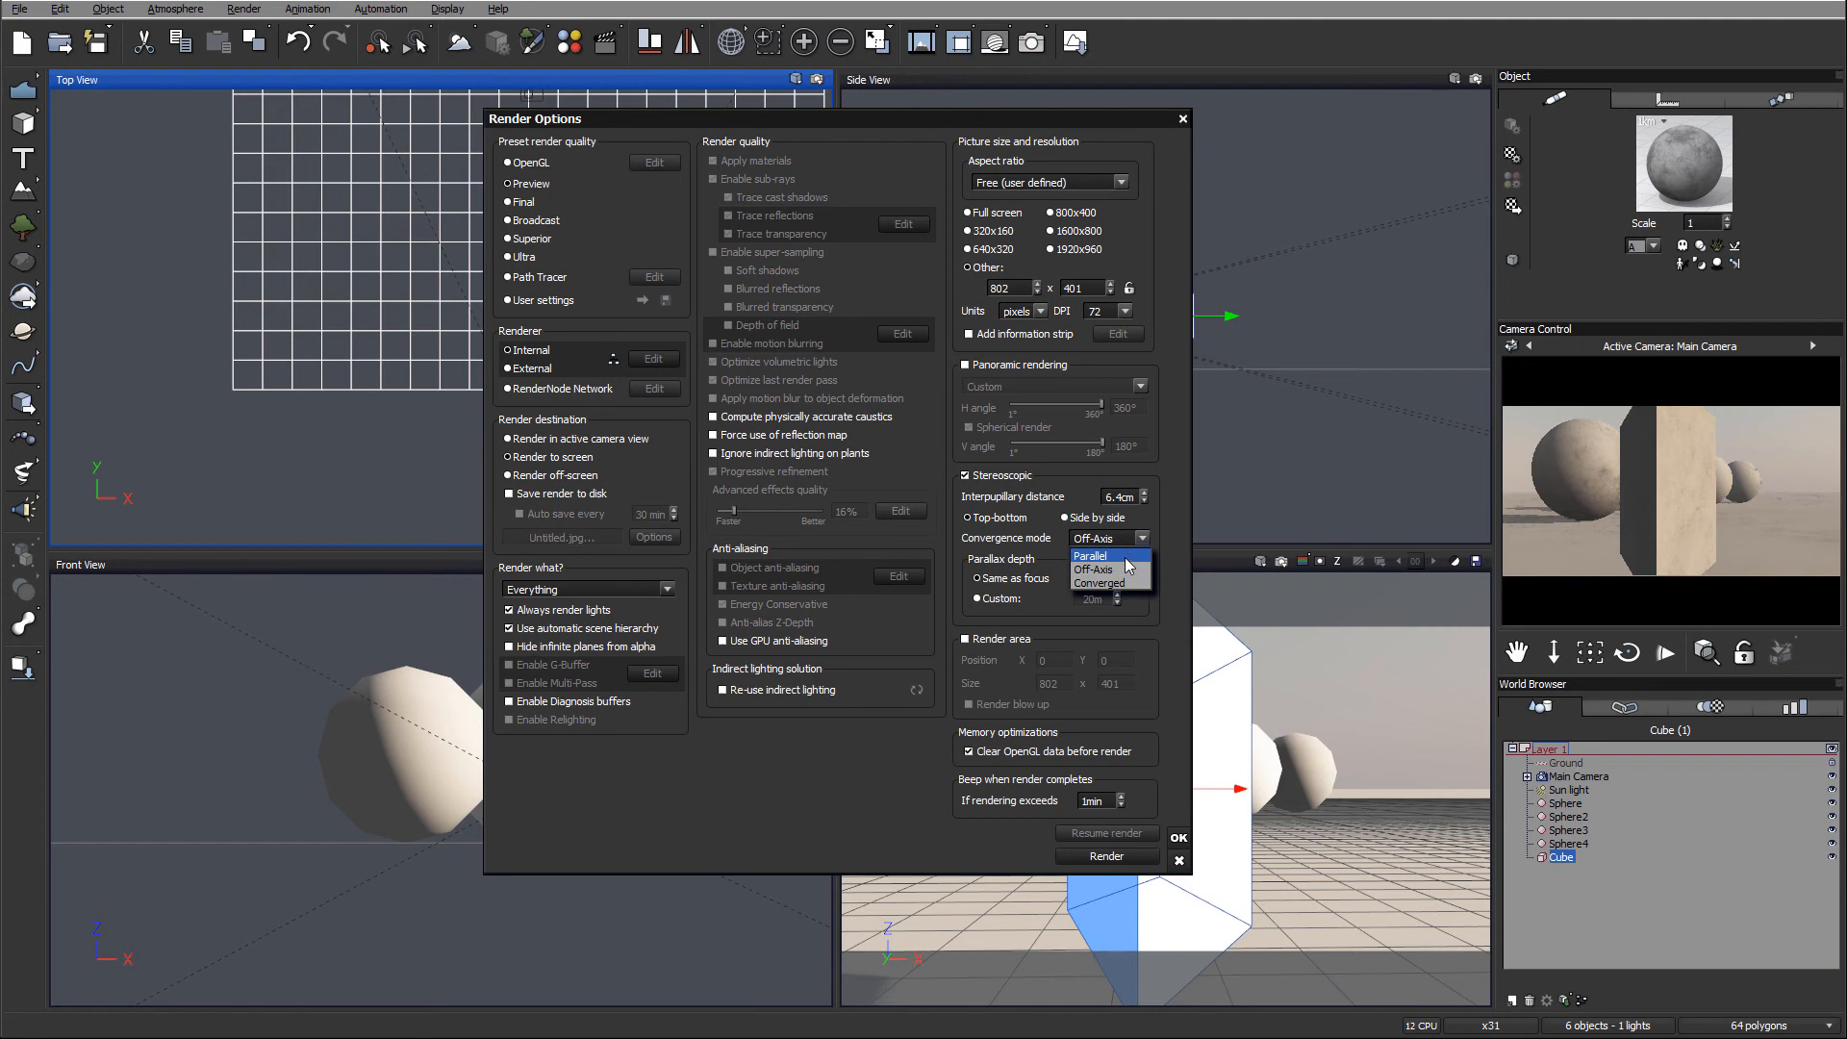
{"action": "left_click", "coordinate": [1099, 583]}
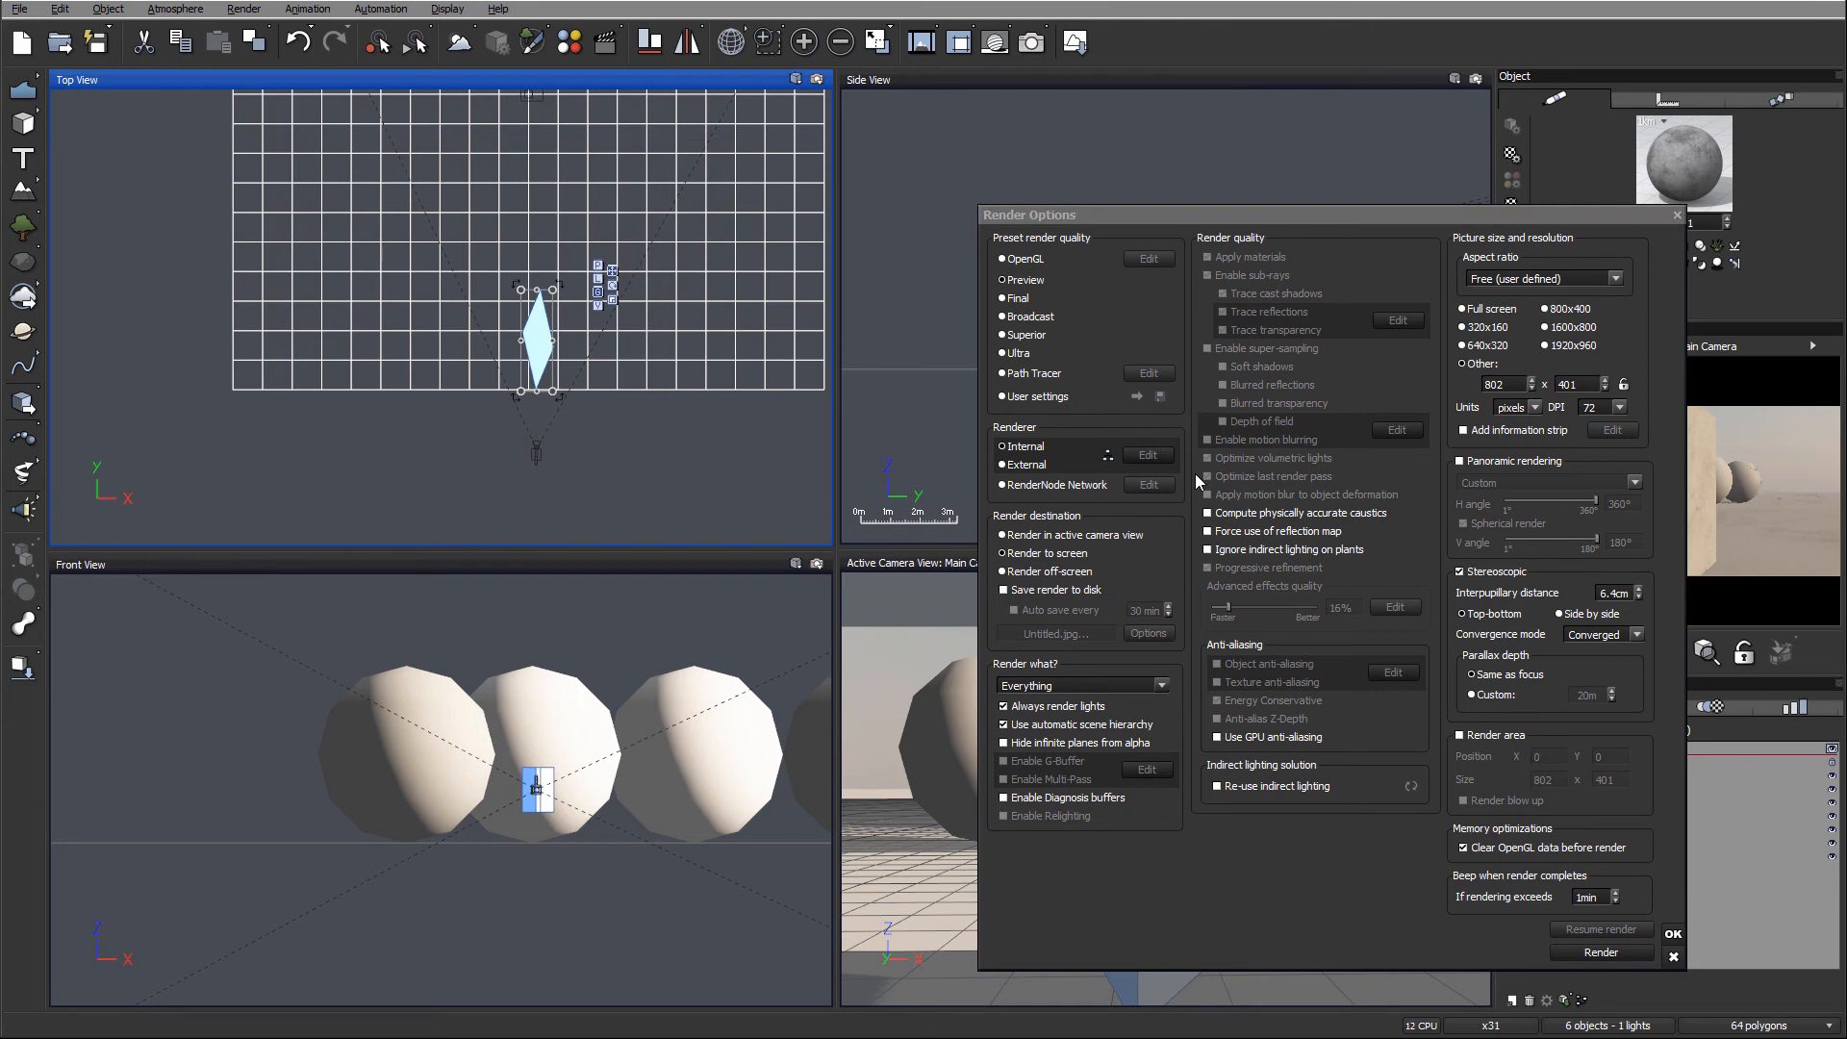
- Move the render options dialog clear of the camera preview and set the stereoscopic convergence mode to Parallel
{"action": "left_click_drag", "start_coordinate": [1474, 216], "coordinate": [1370, 142]}
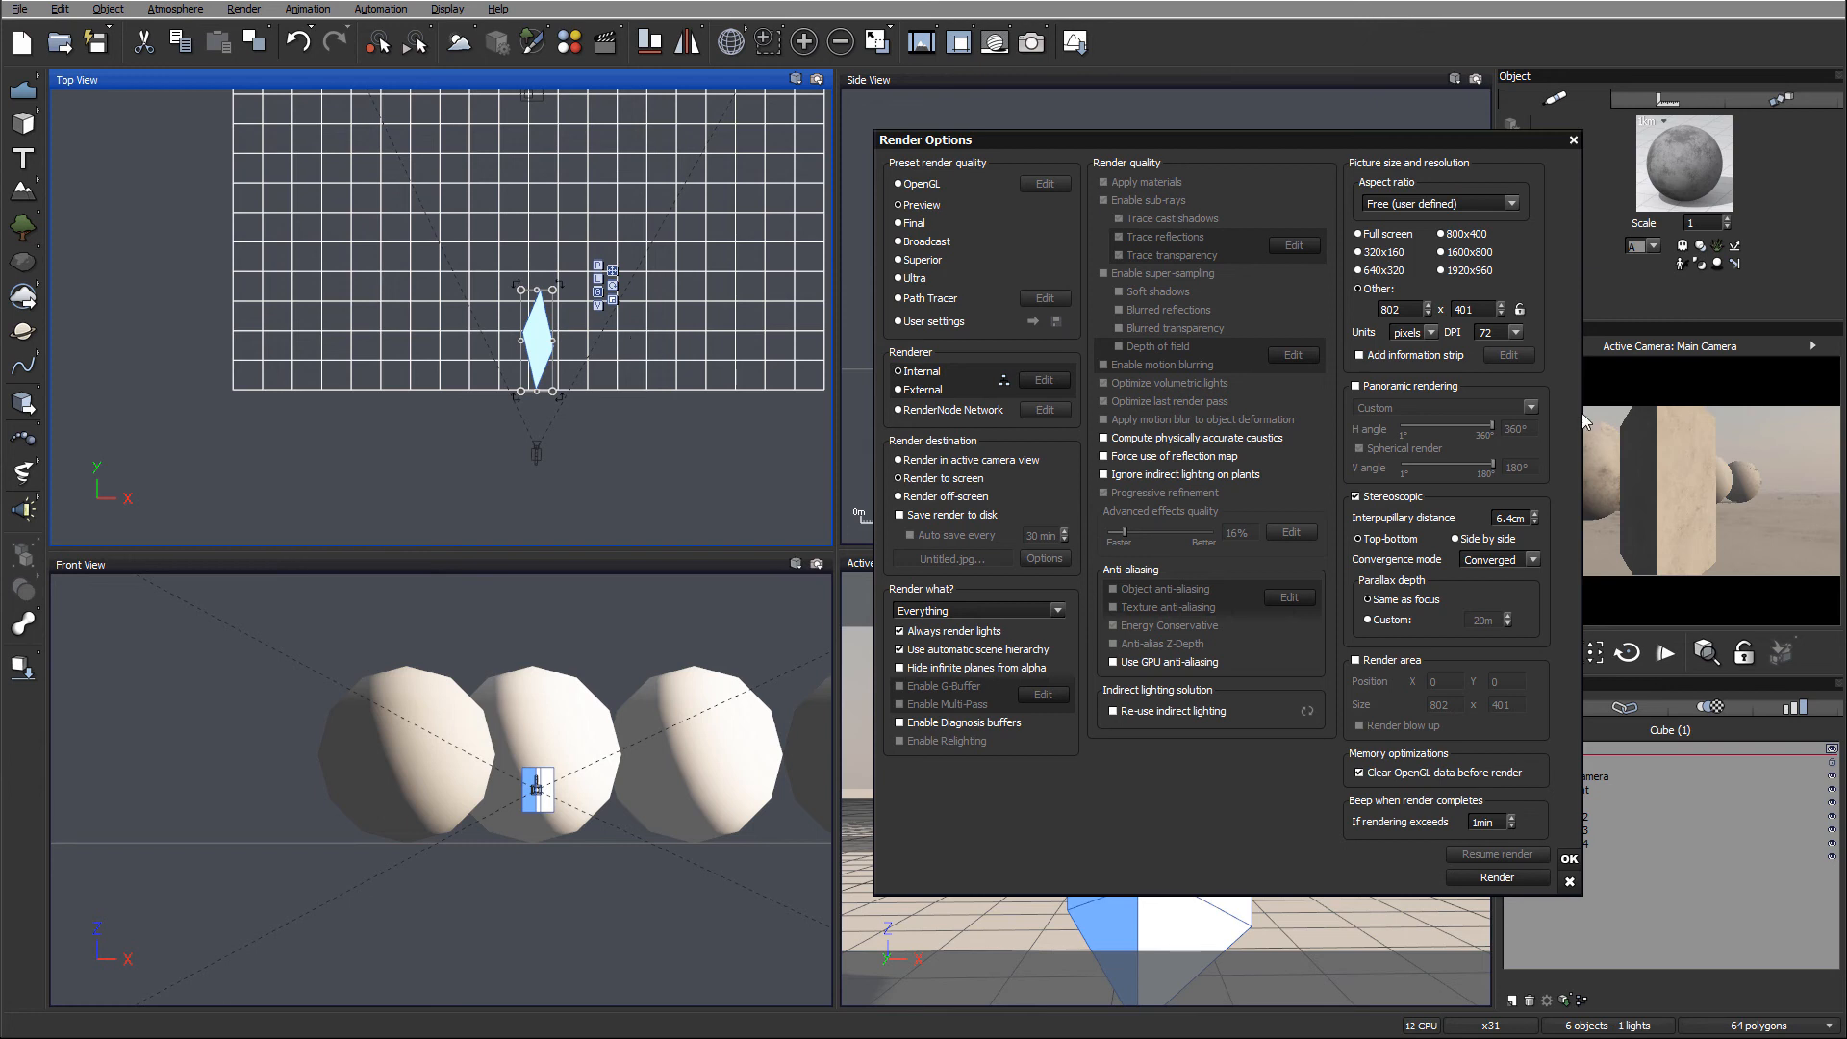
{"action": "left_click", "coordinate": [1533, 560]}
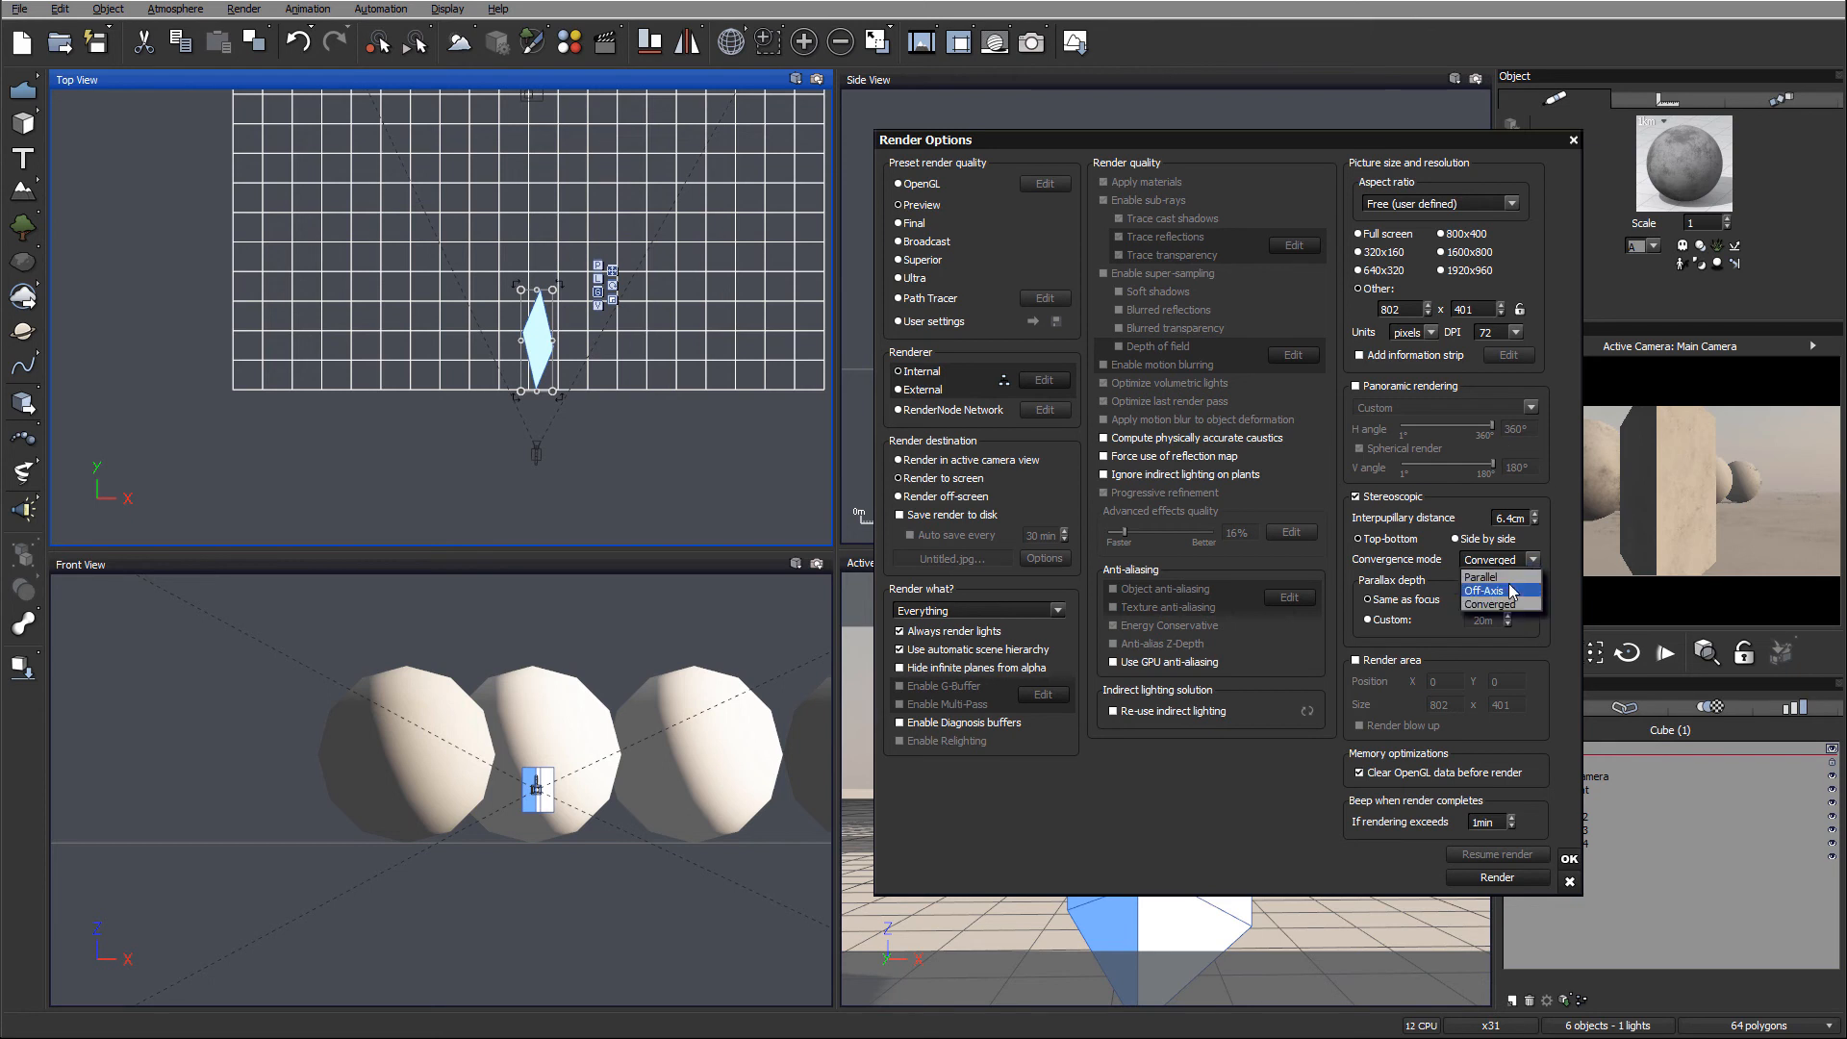
{"action": "left_click", "coordinate": [1501, 578]}
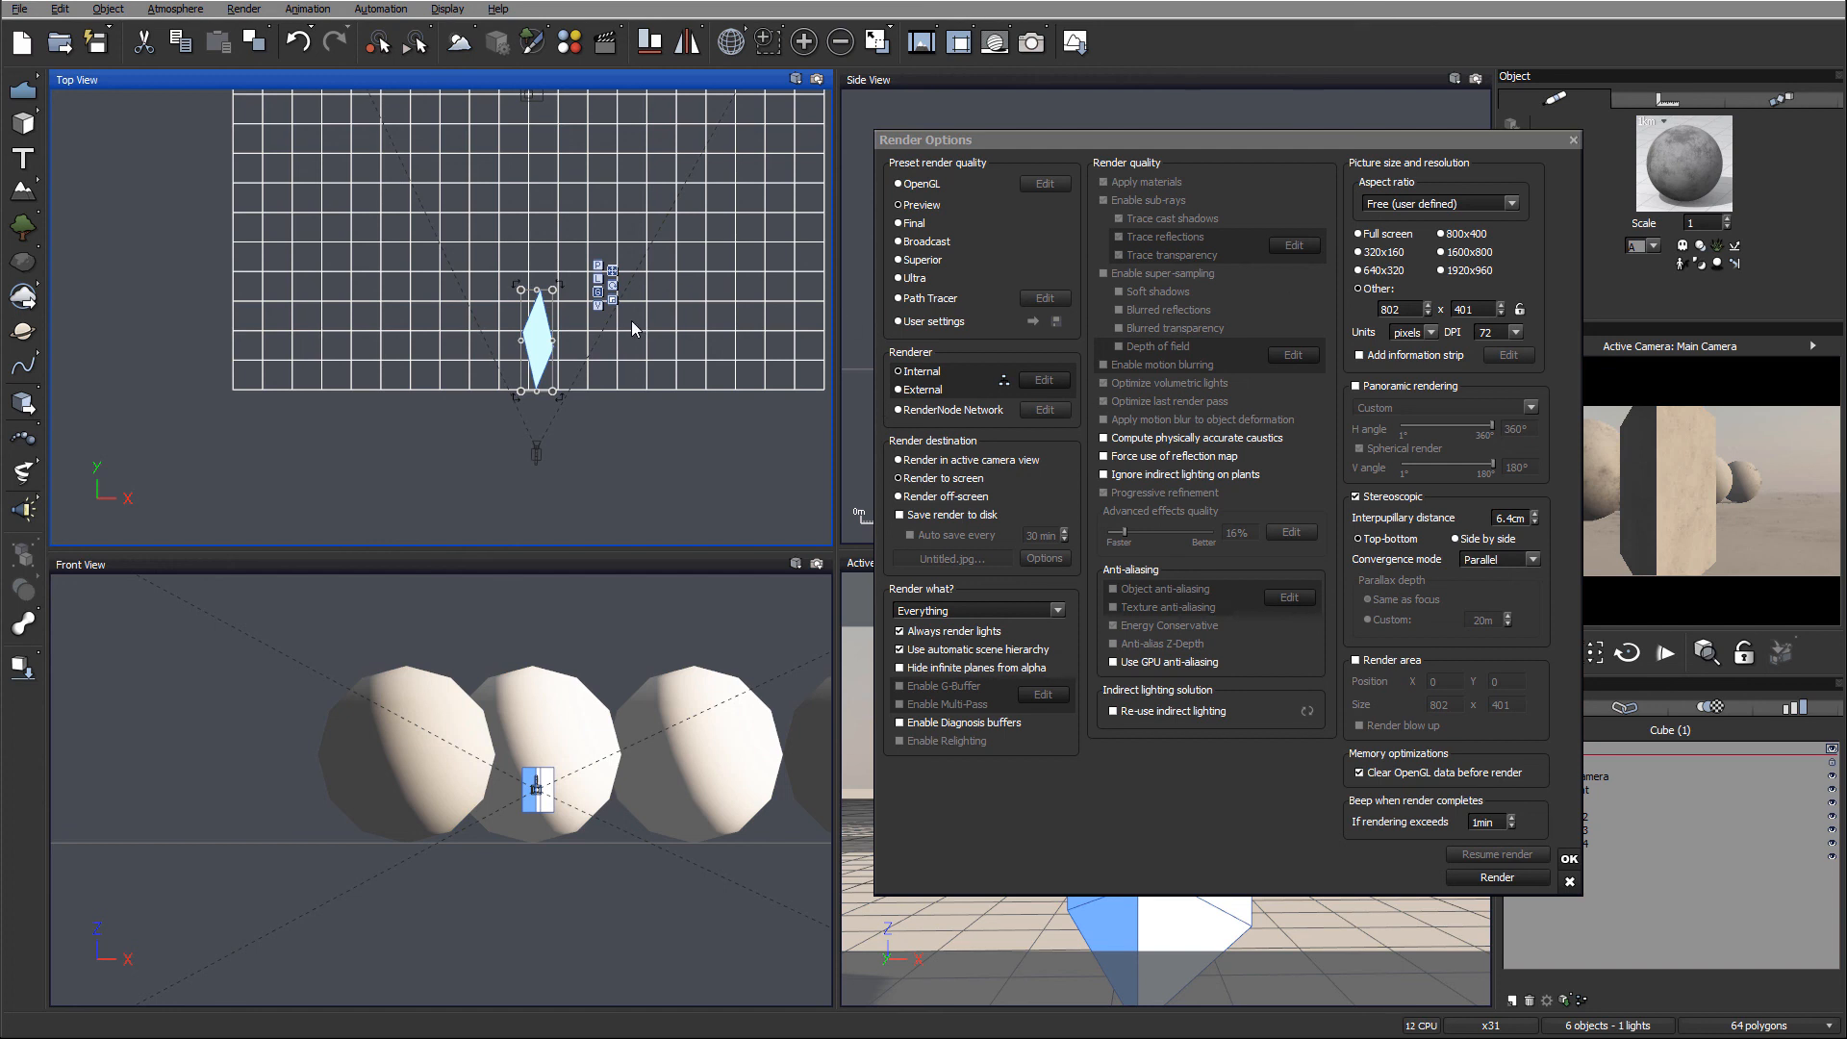
- Switch the stereoscopic convergence mode back to Converged, with the render options dialog moved farther from the camera preview
{"action": "left_click_drag", "start_coordinate": [1106, 135], "coordinate": [967, 102]}
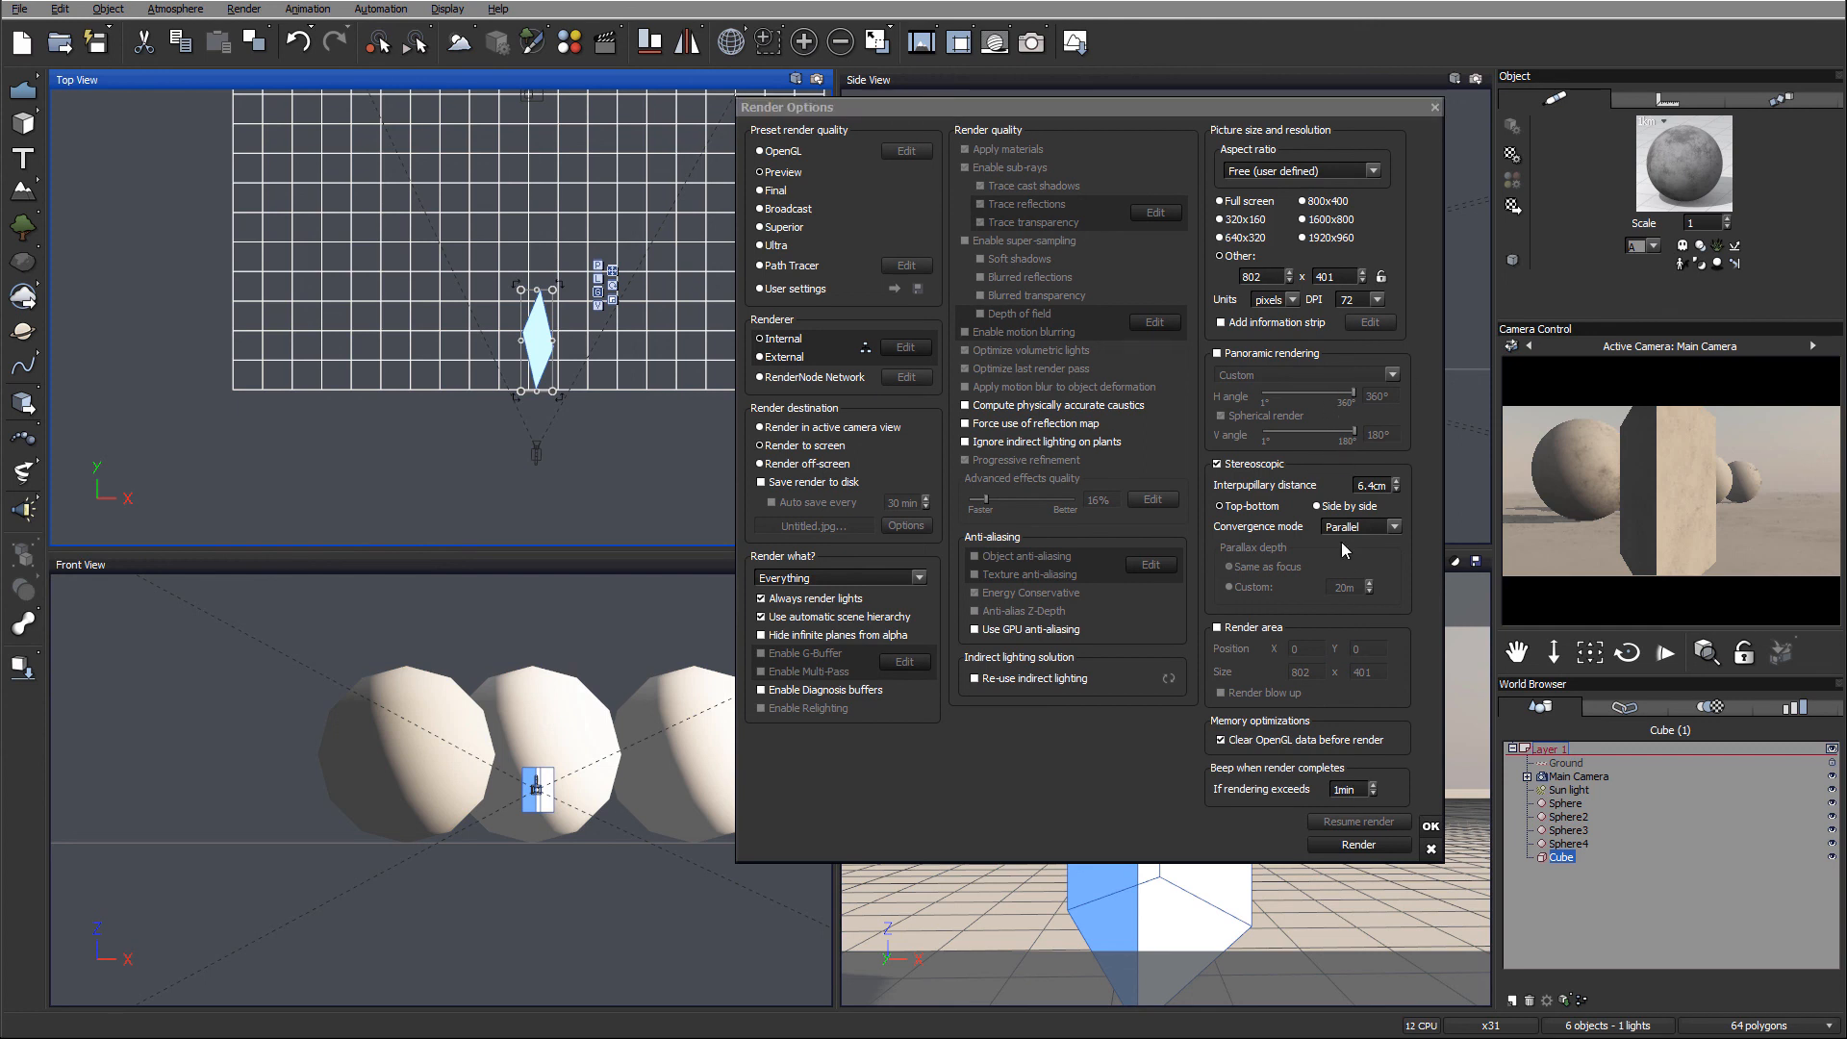
{"action": "left_click", "coordinate": [1367, 528]}
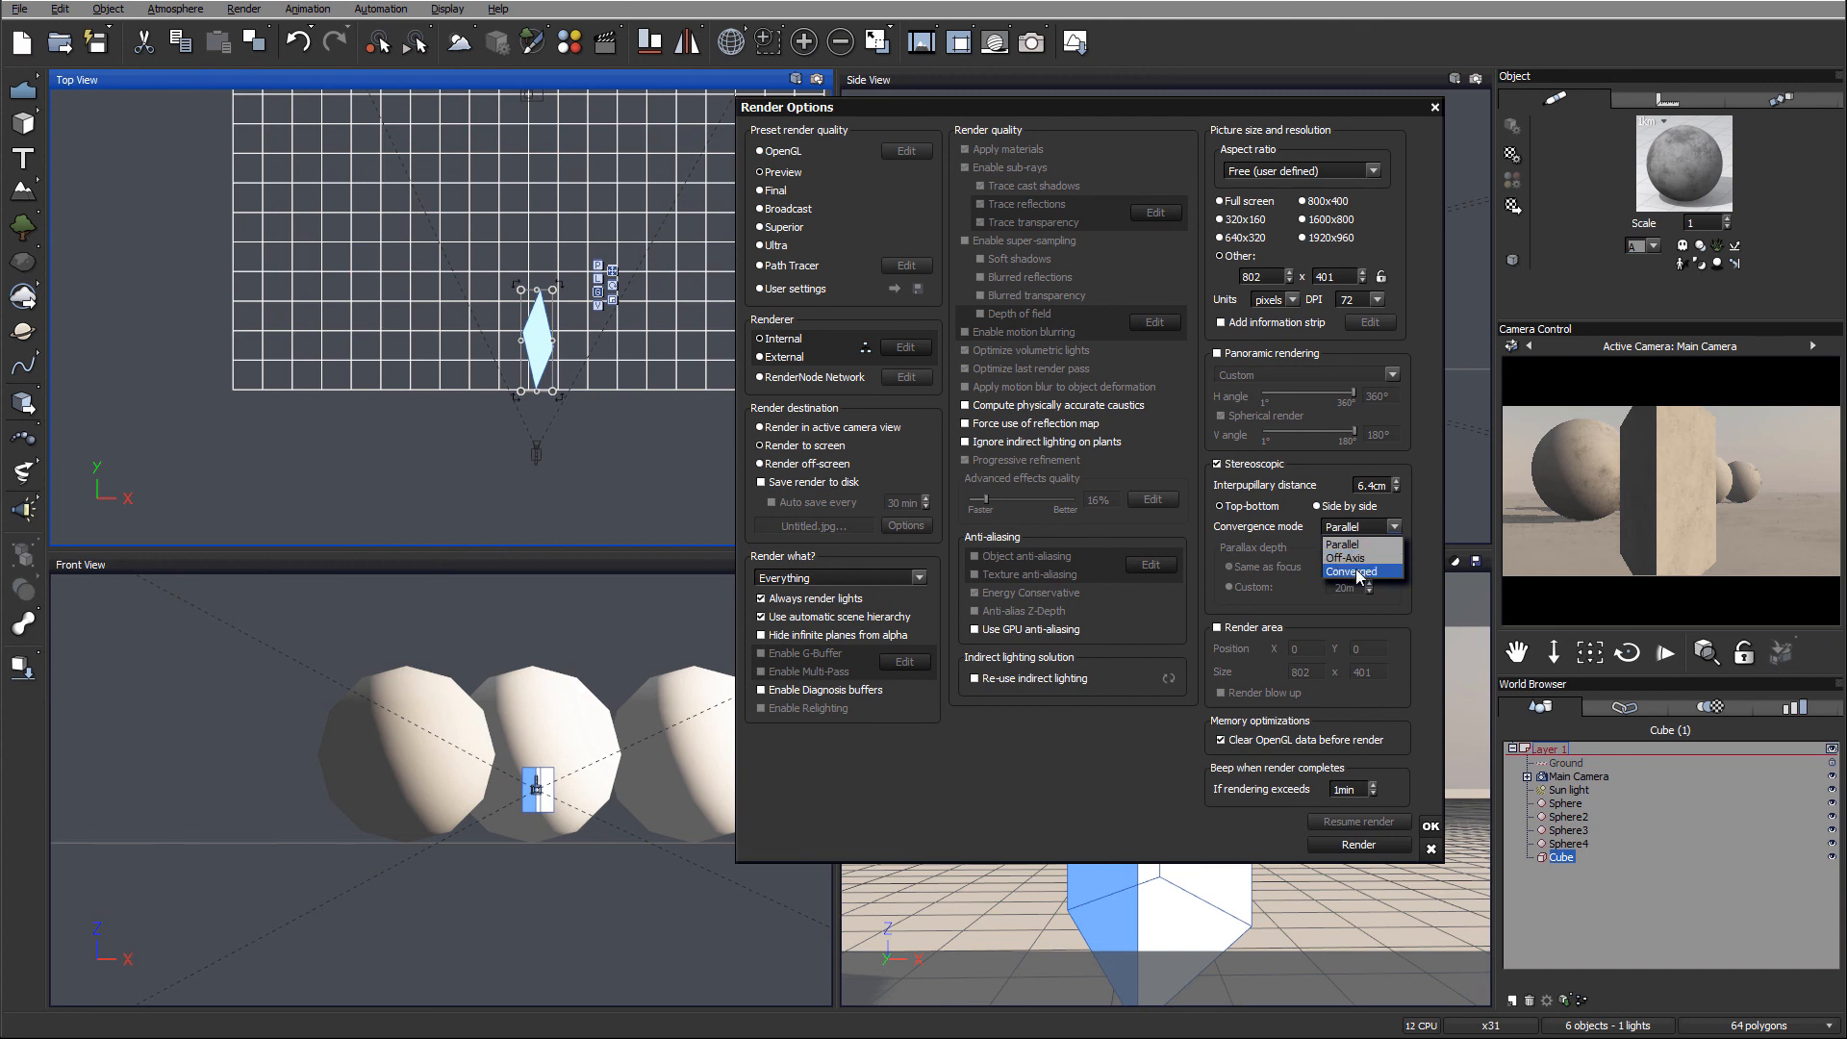
{"action": "left_click", "coordinate": [1353, 572]}
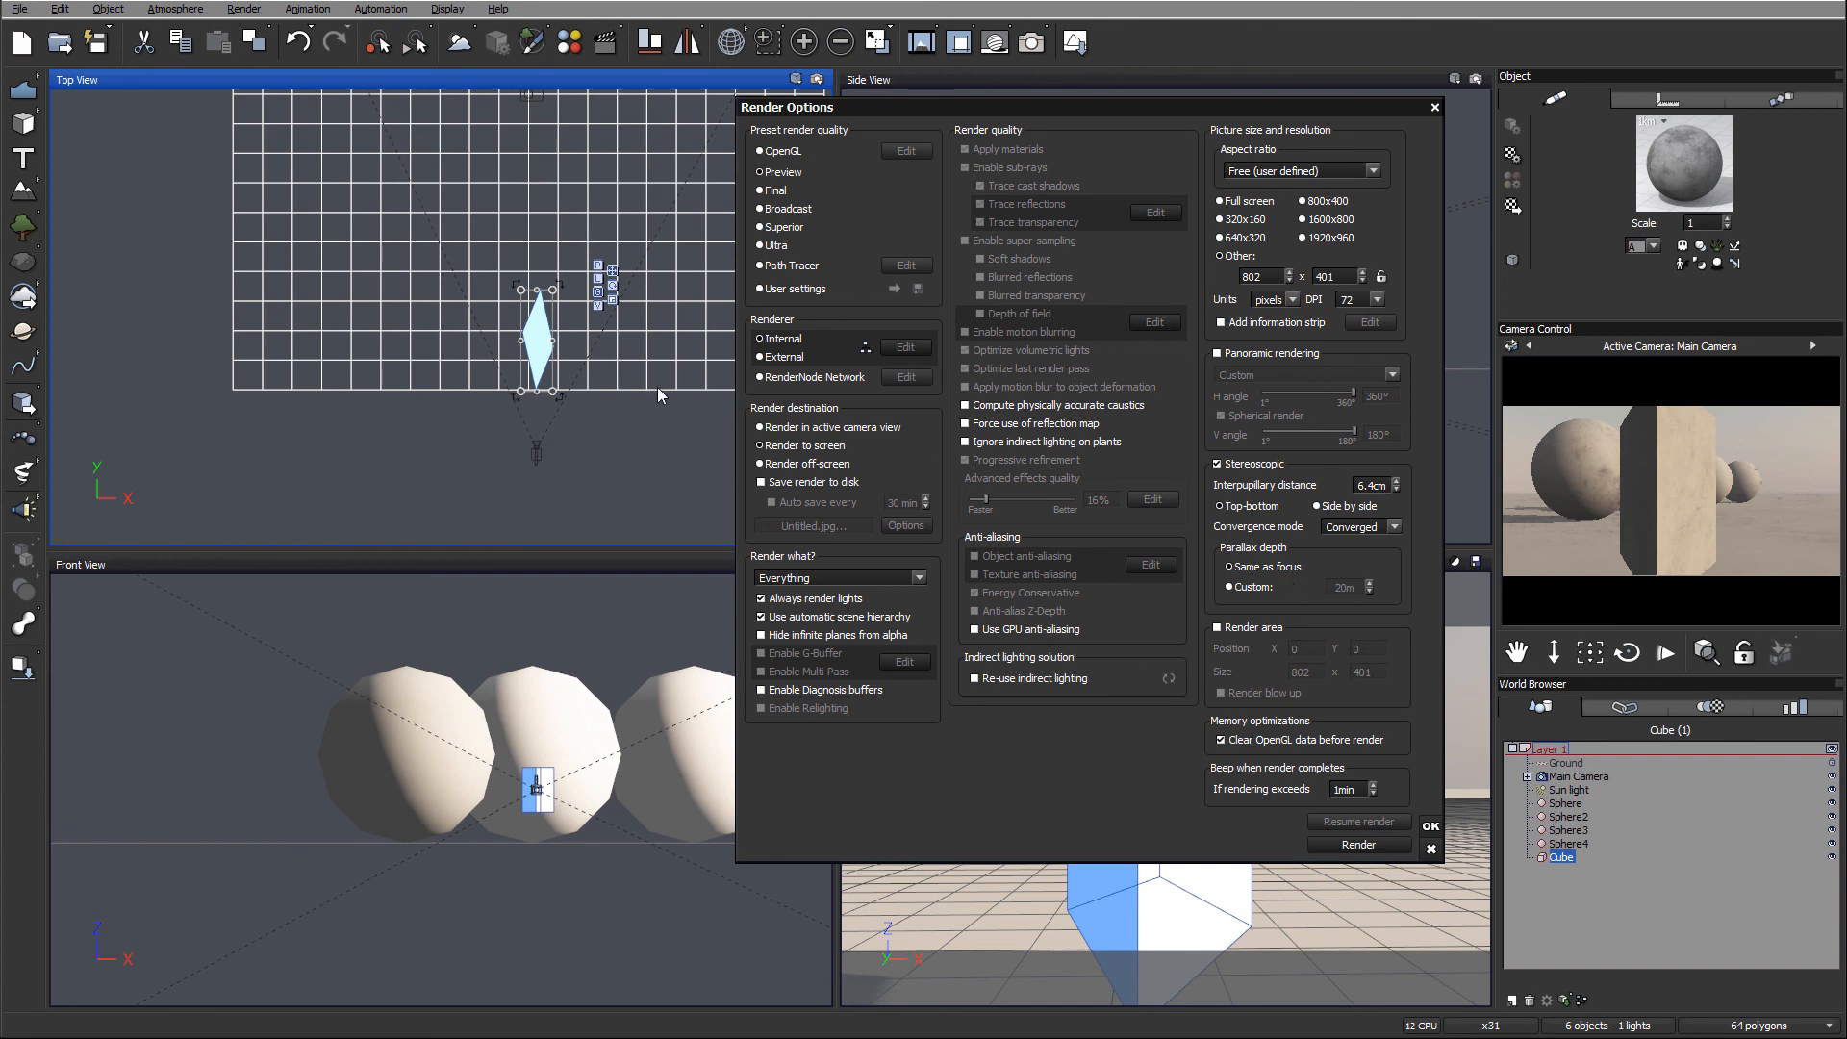
- Set the stereoscopic parallax depth to Custom with a value of 10 m
{"action": "left_click", "coordinate": [1264, 591]}
{"action": "left_click", "coordinate": [1264, 570]}
{"action": "left_click", "coordinate": [1392, 528]}
{"action": "left_click", "coordinate": [1372, 530]}
{"action": "left_click", "coordinate": [1230, 587]}
{"action": "left_click", "coordinate": [1347, 588]}
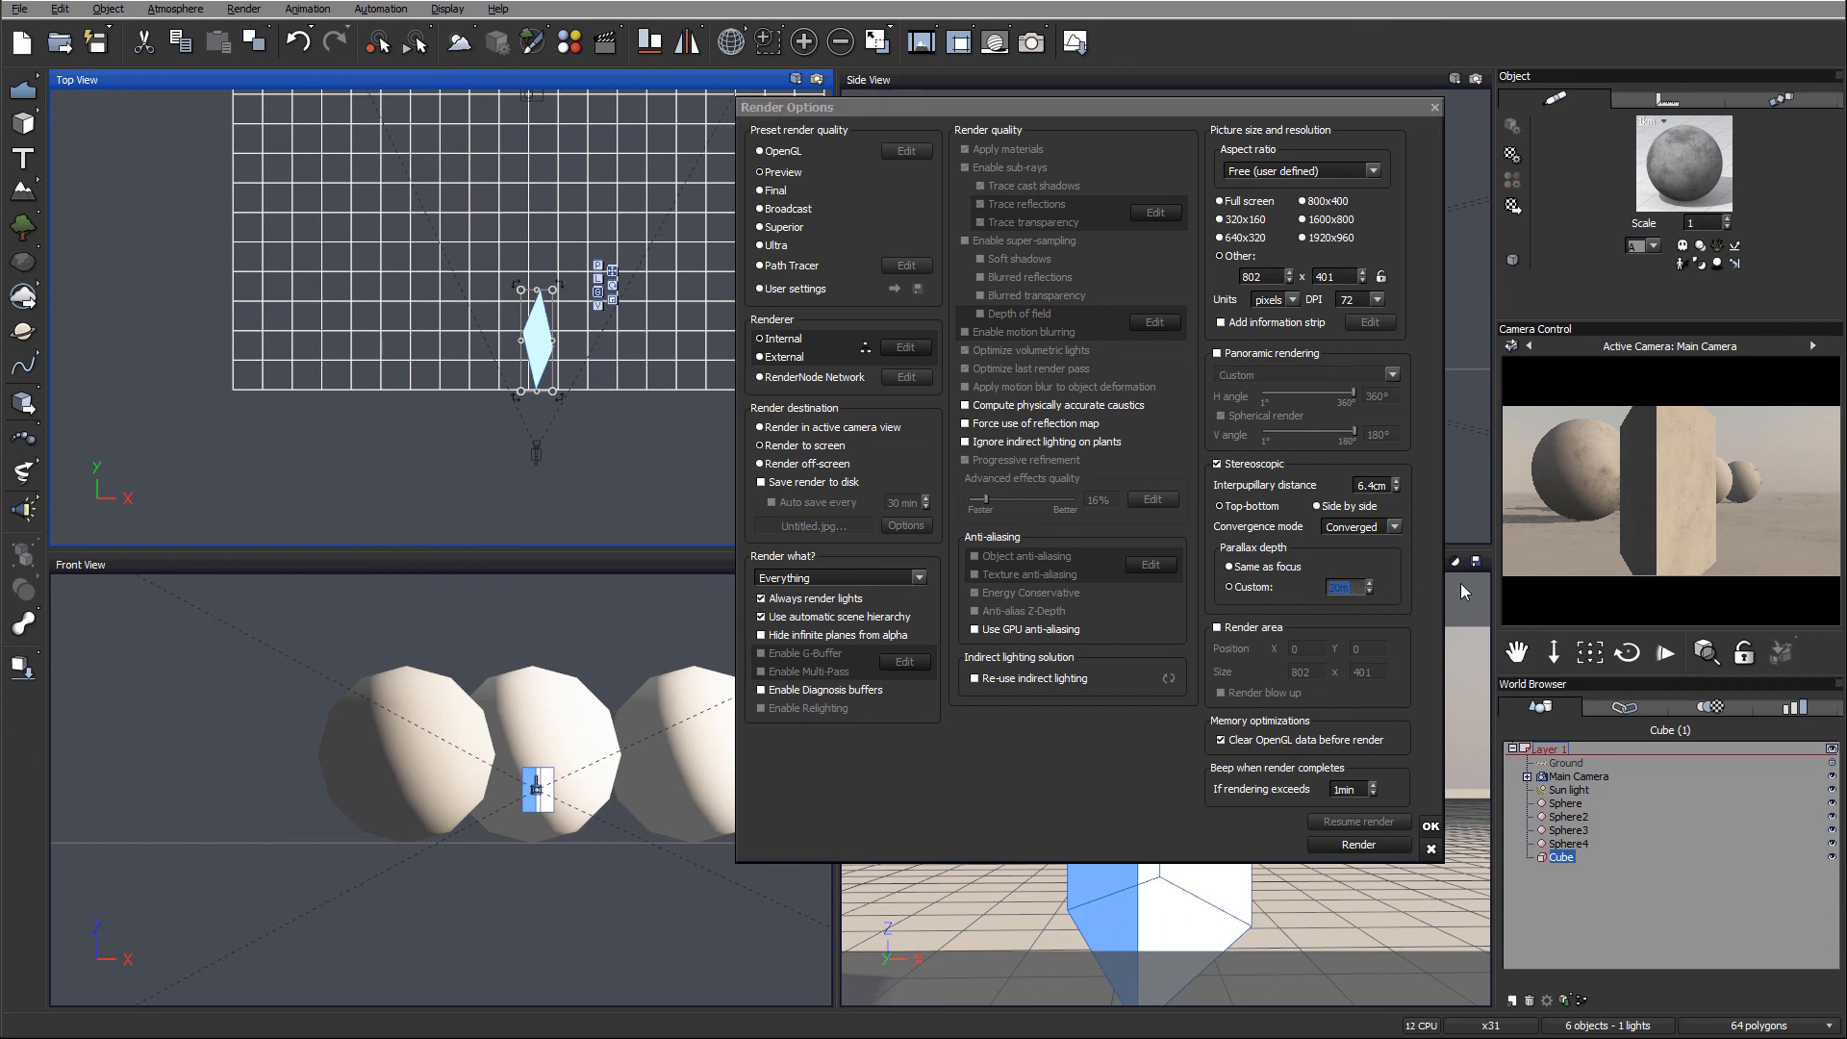
{"action": "type", "text": "10"}
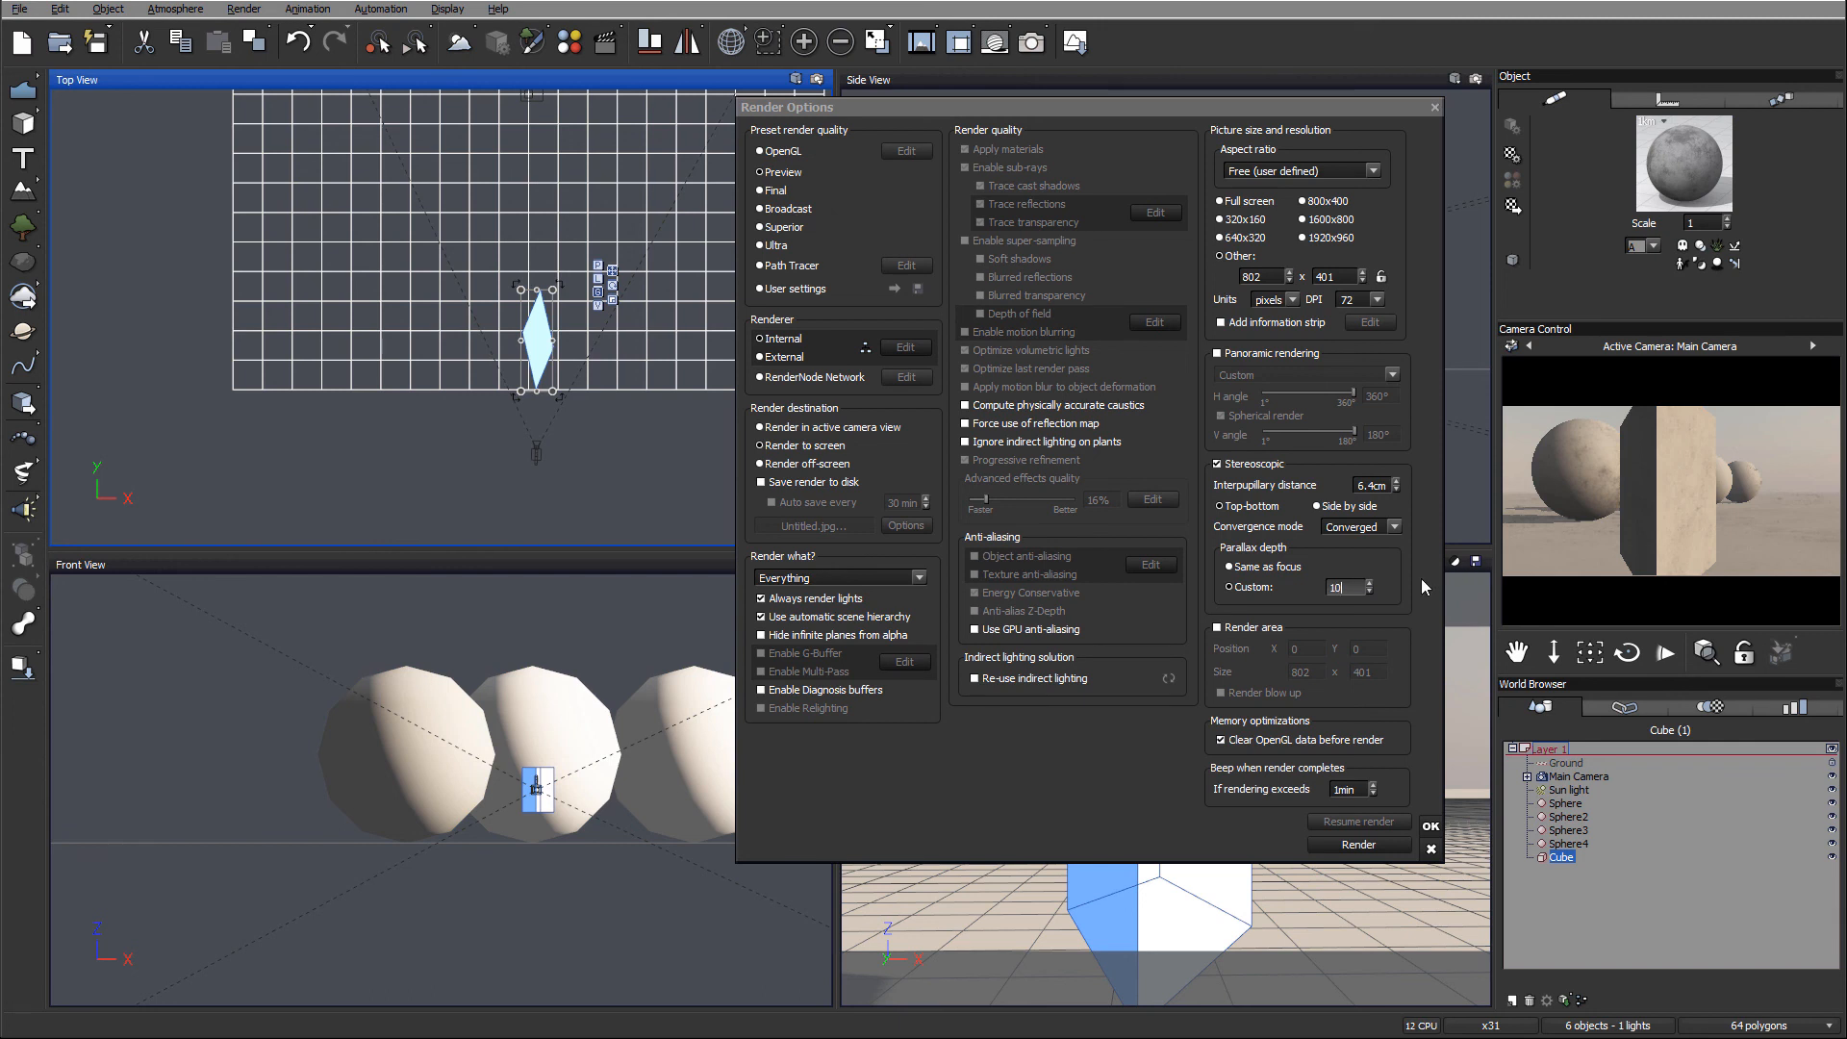